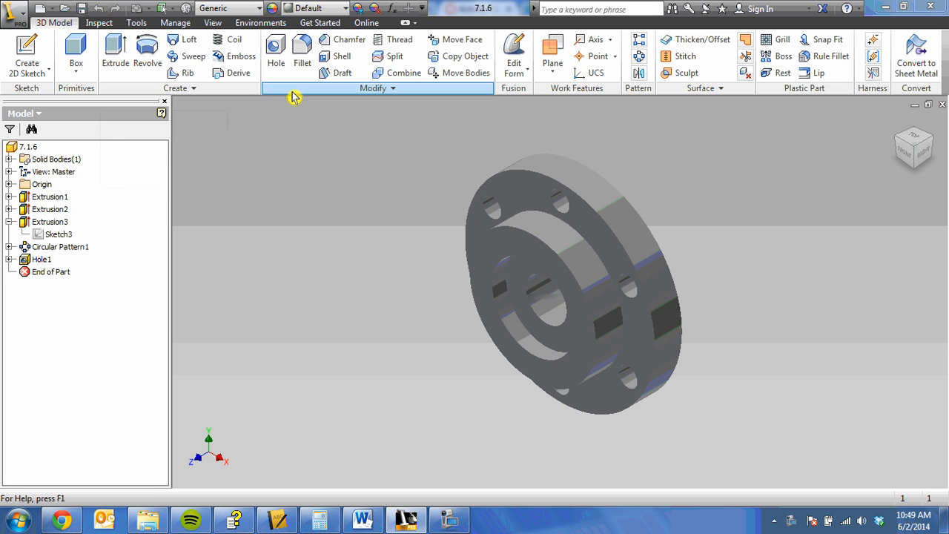
Step: Create a new drawing and place a front base view of 7.1.6.ipt at 3:1 scale in the sheet's lower-left area
{"action": "left_click", "coordinate": [56, 11]}
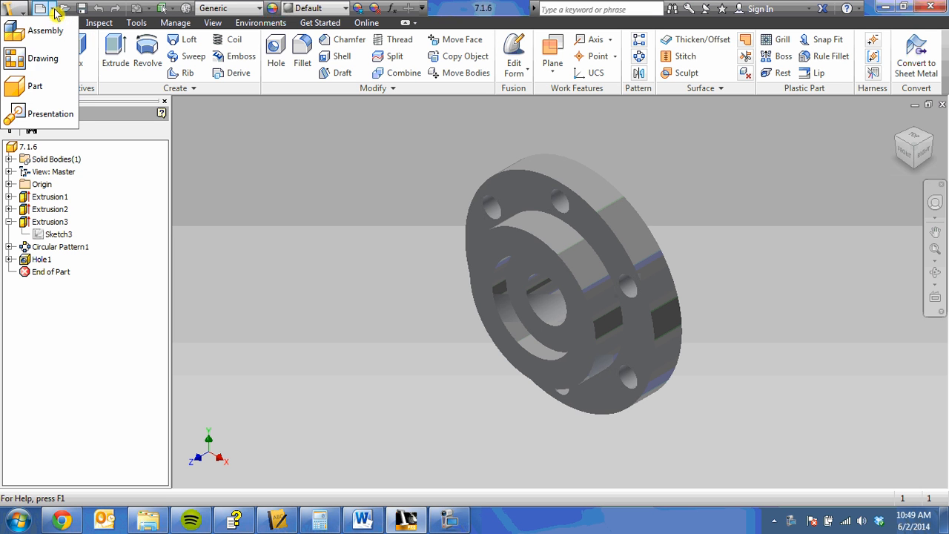
{"action": "left_click", "coordinate": [49, 54]}
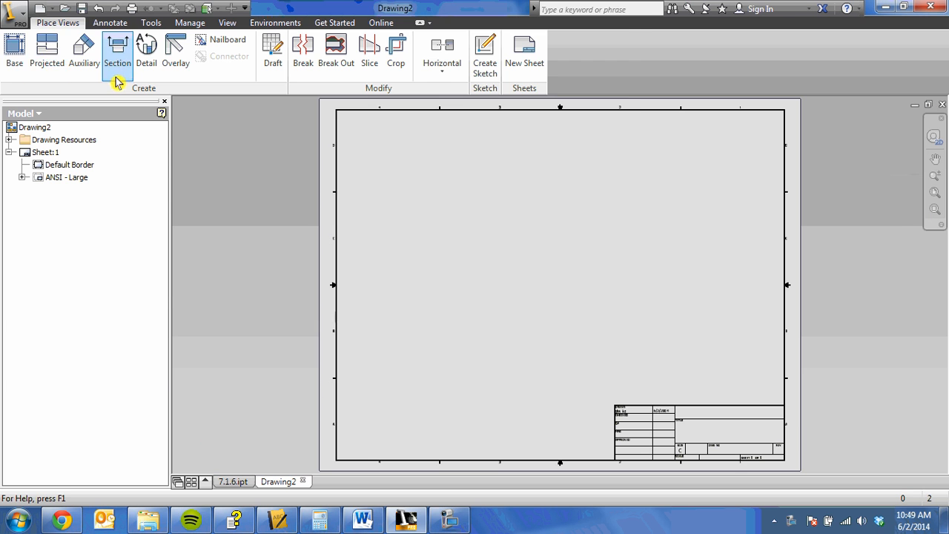
{"action": "left_click", "coordinate": [15, 61]}
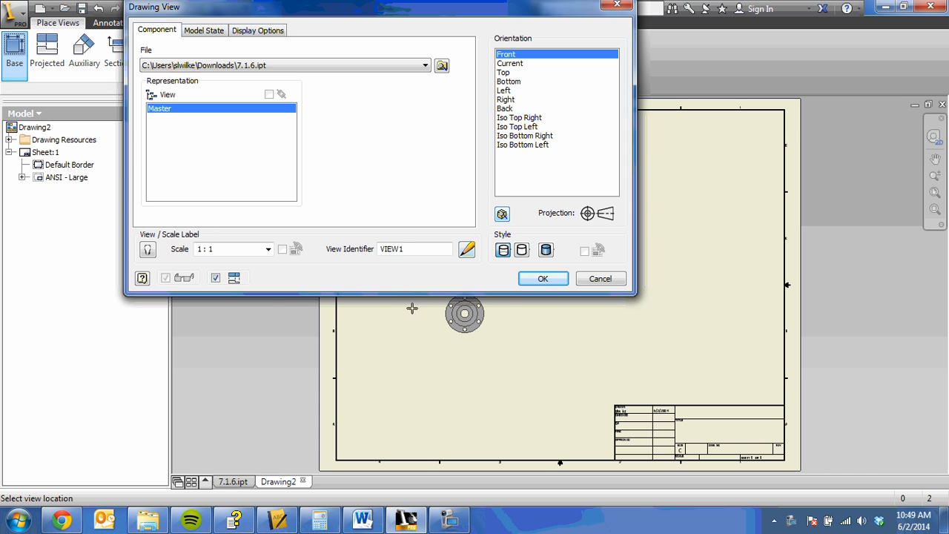
{"action": "left_click", "coordinate": [268, 252]}
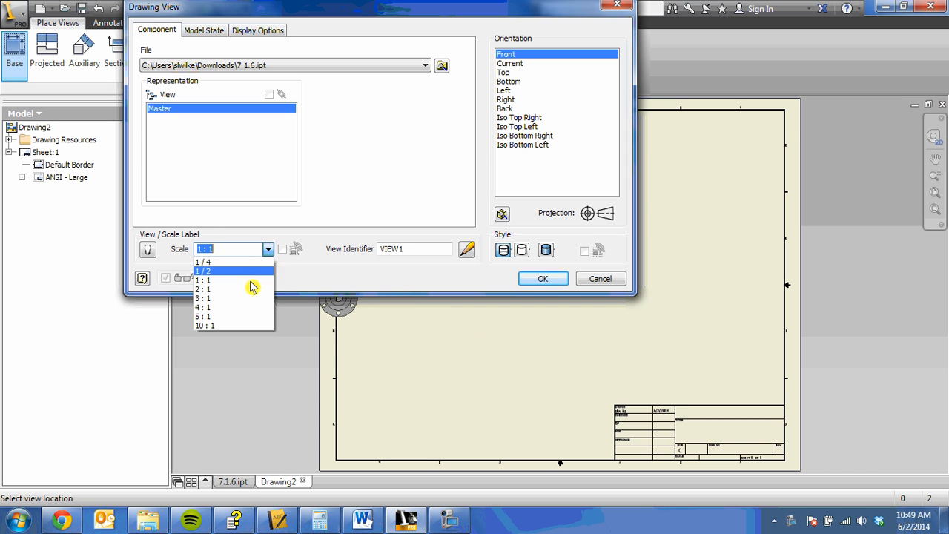
{"action": "left_click", "coordinate": [249, 292]}
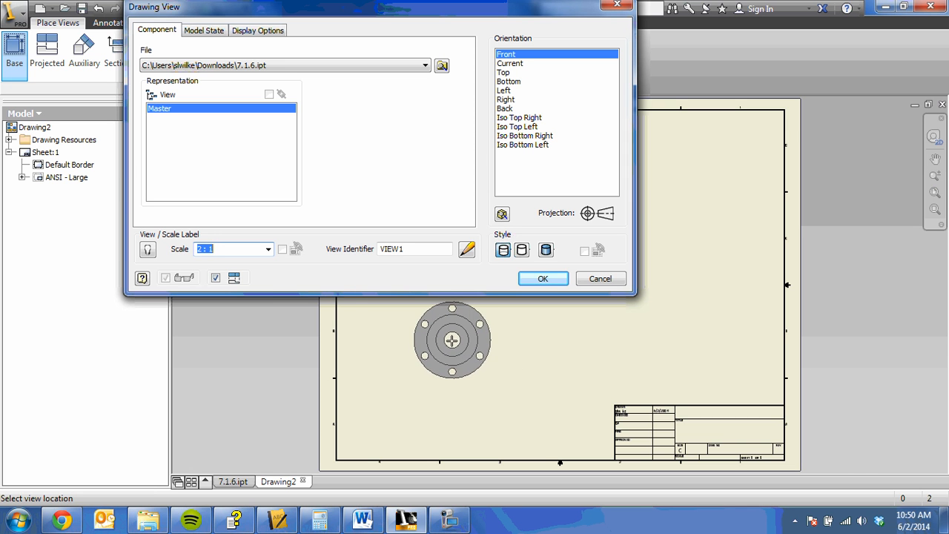
{"action": "left_click", "coordinate": [268, 249]}
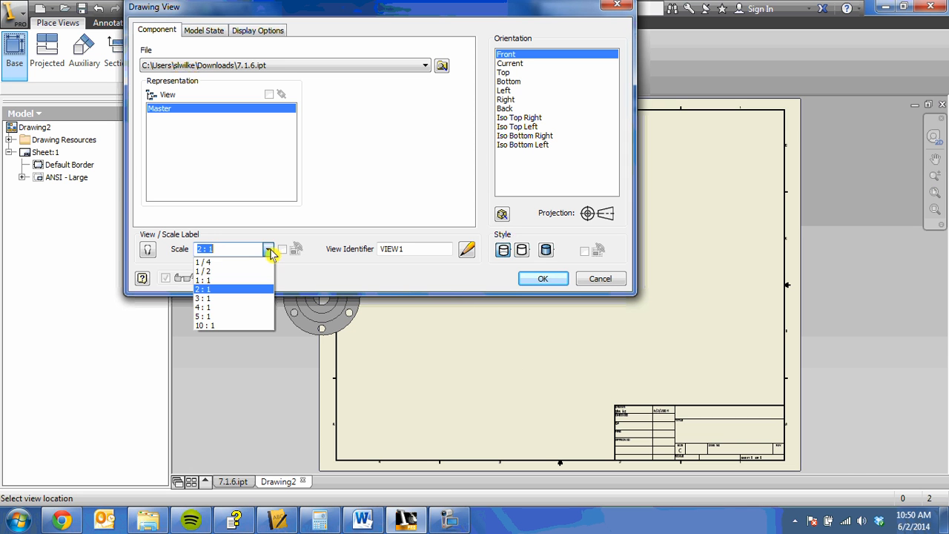
{"action": "left_click", "coordinate": [250, 299]}
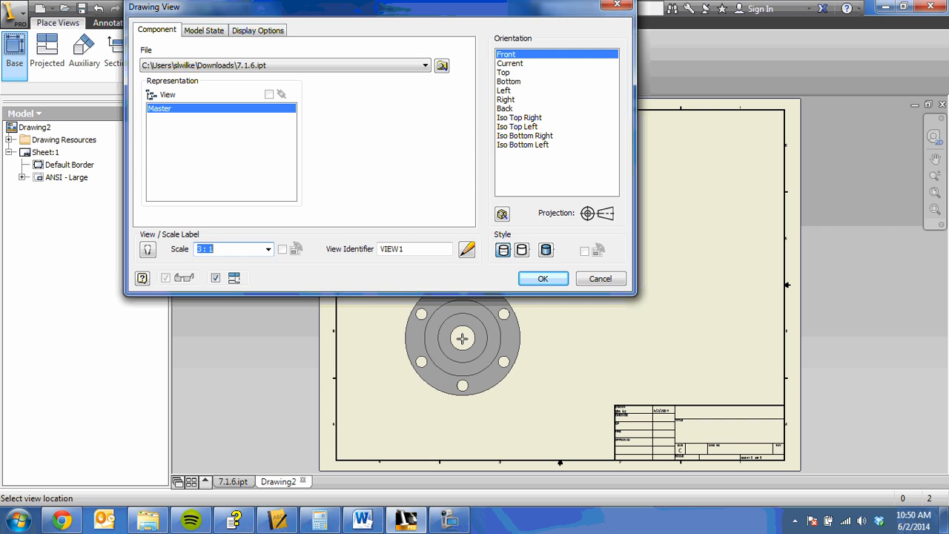
{"action": "left_click", "coordinate": [461, 338]}
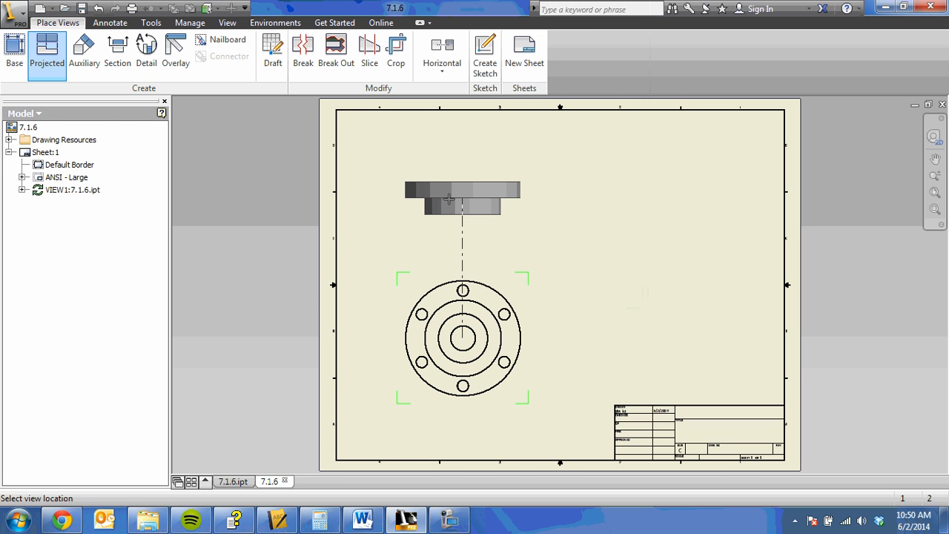
Step: Project a top view above the front view and an isometric view in the sheet's upper-right area
{"action": "left_click", "coordinate": [449, 191]}
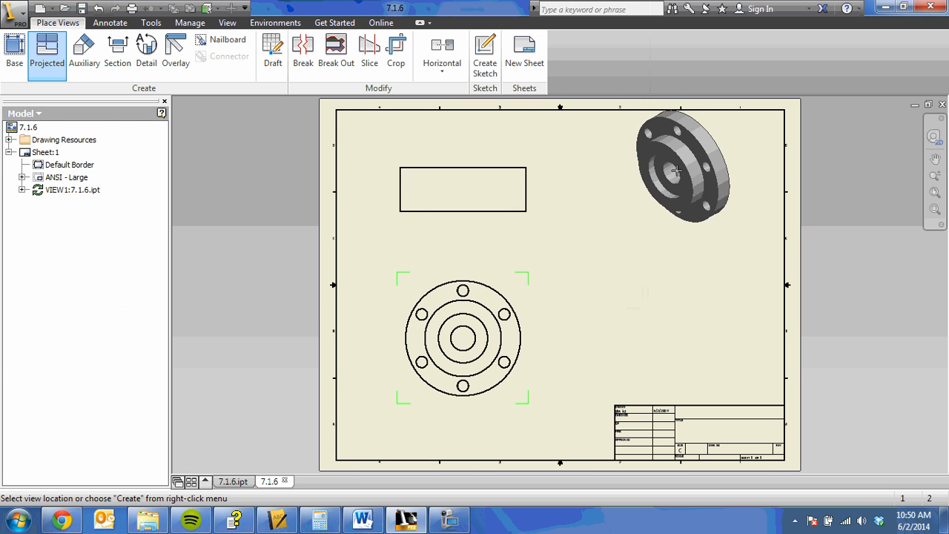
{"action": "left_click", "coordinate": [686, 236]}
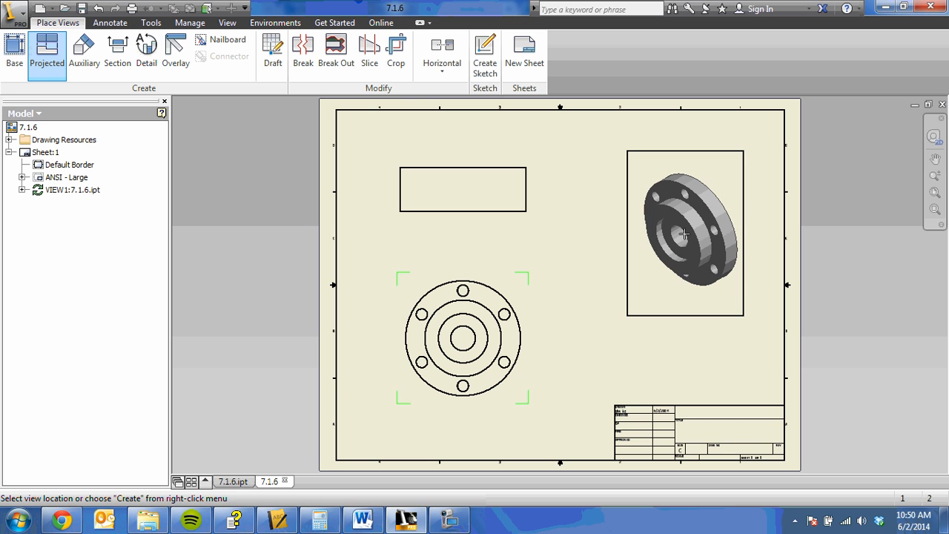
{"action": "right_click", "coordinate": [687, 236]}
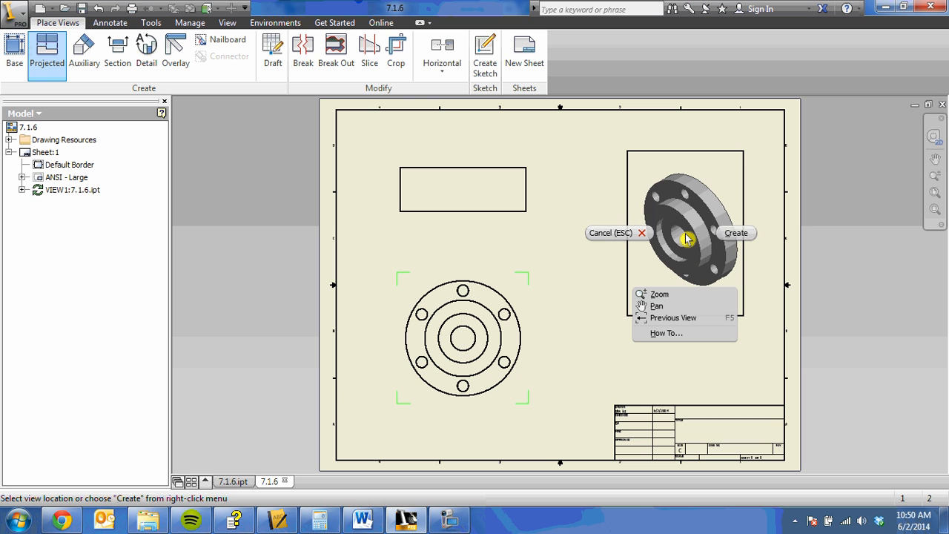
{"action": "left_click", "coordinate": [736, 234]}
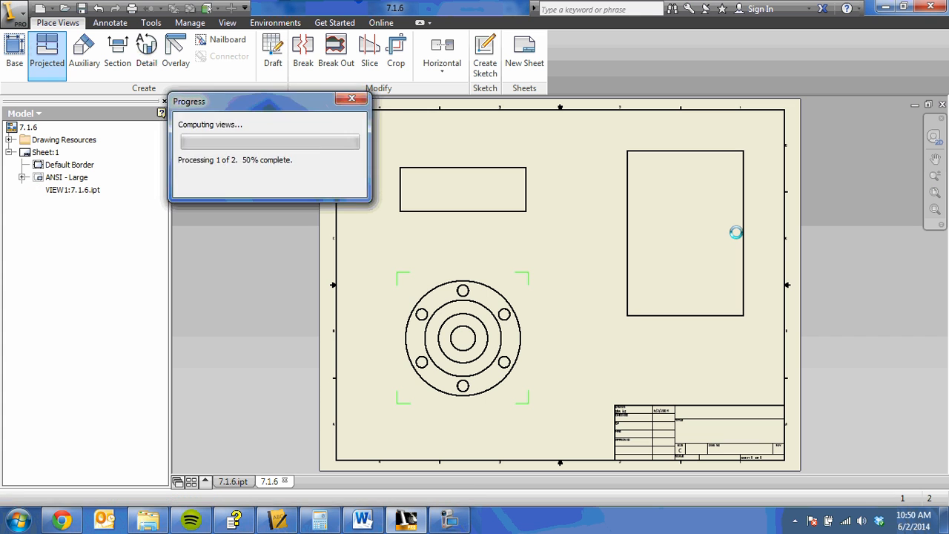
Step: Set the isometric view's display style to shaded
{"action": "double_click", "coordinate": [655, 289]}
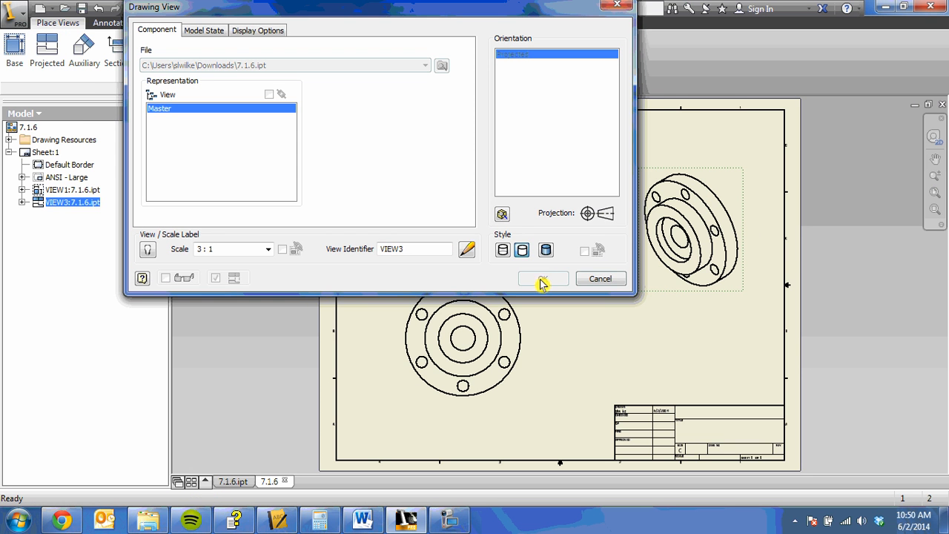
{"action": "left_click", "coordinate": [546, 249]}
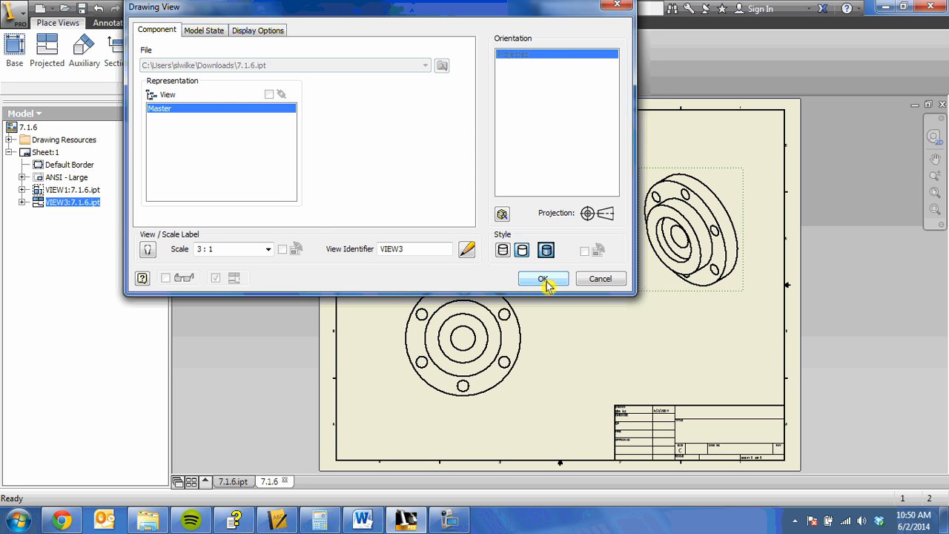
{"action": "left_click", "coordinate": [544, 280]}
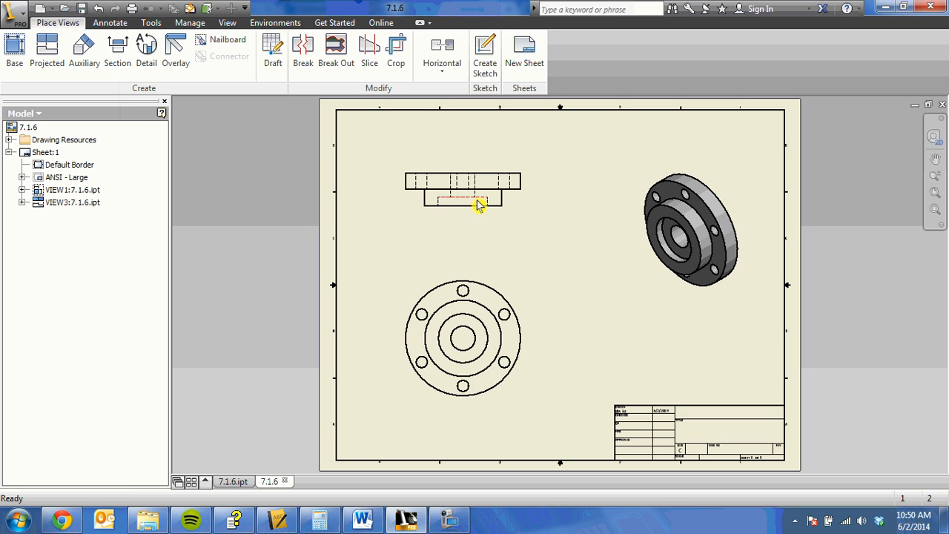
{"action": "mouse_move", "coordinate": [479, 204]}
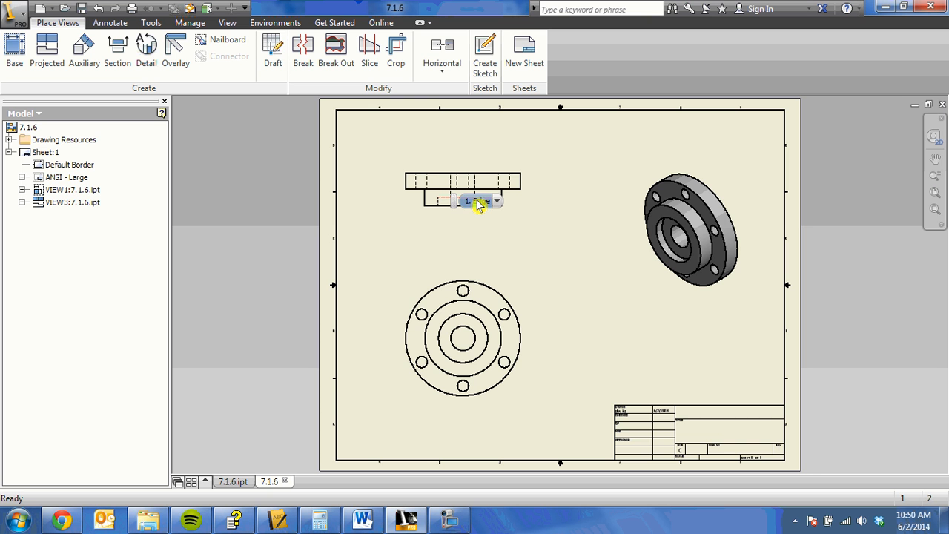
{"action": "left_click", "coordinate": [460, 289]}
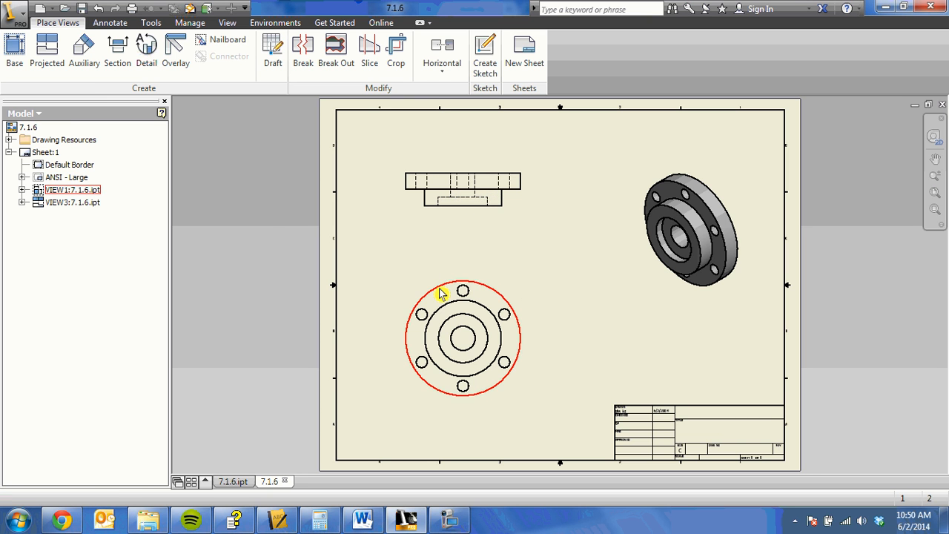
{"action": "left_click", "coordinate": [442, 299]}
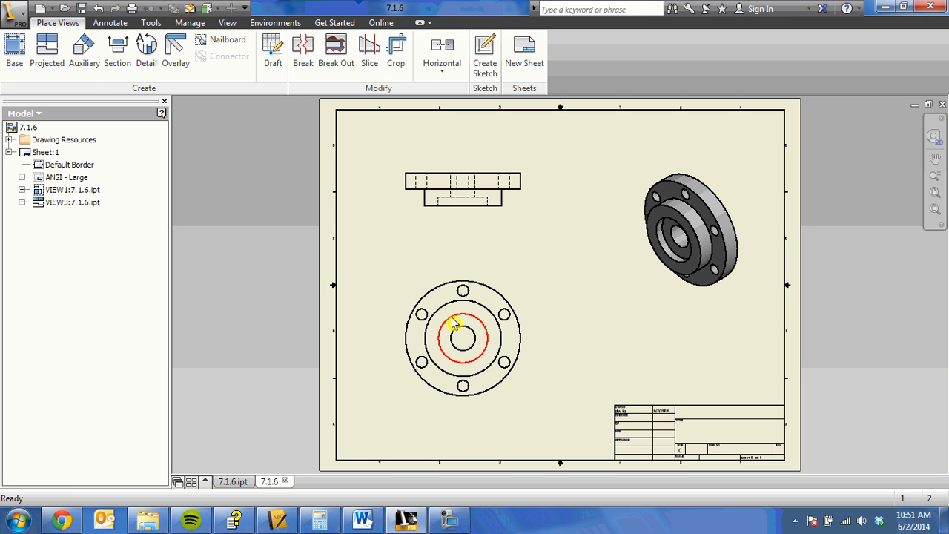
Step: Add a center mark to the flange's outer circle in the front view
{"action": "left_click", "coordinate": [111, 23]}
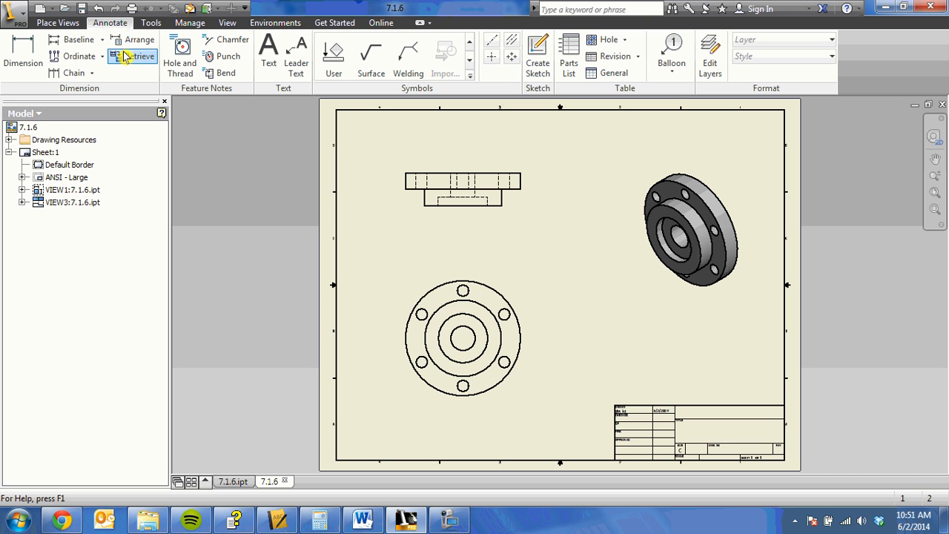
{"action": "left_click", "coordinate": [510, 62]}
{"action": "left_click", "coordinate": [498, 294]}
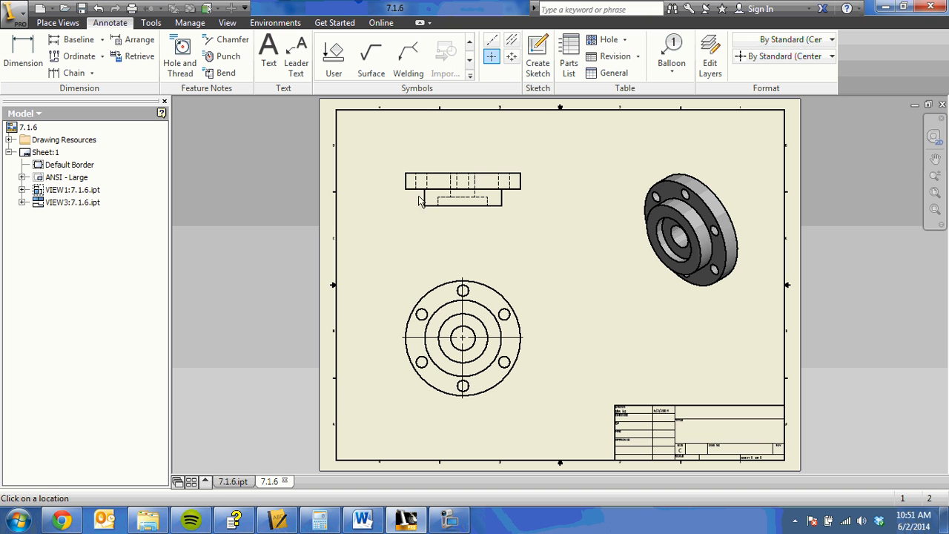
Step: Add bisecting centerlines through the outer bolt holes and the central bore in the top view
{"action": "left_click", "coordinate": [510, 43]}
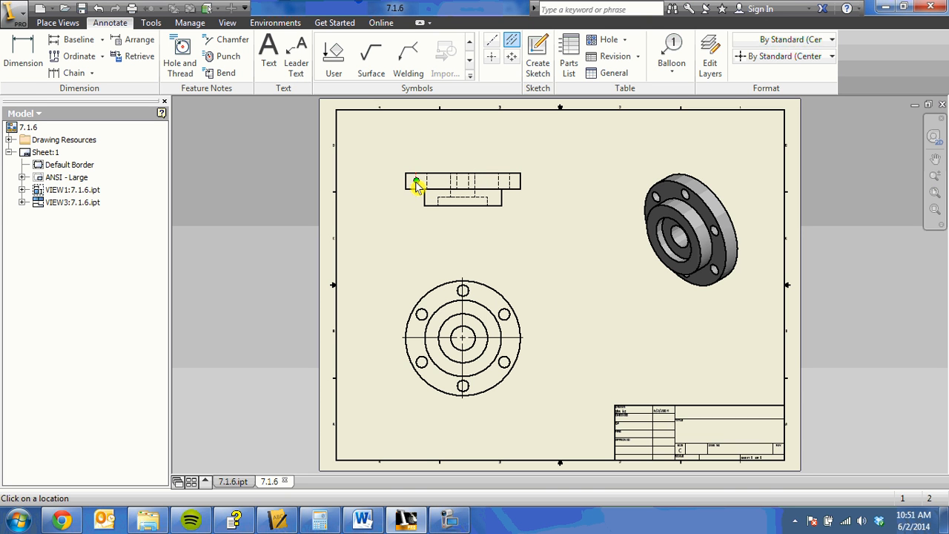
{"action": "left_click", "coordinate": [428, 181]}
{"action": "key", "text": "Escape"}
{"action": "key", "text": "Escape"}
Step: Lengthen the central bore's centerline downward through the hub in the top view
{"action": "left_click", "coordinate": [463, 194]}
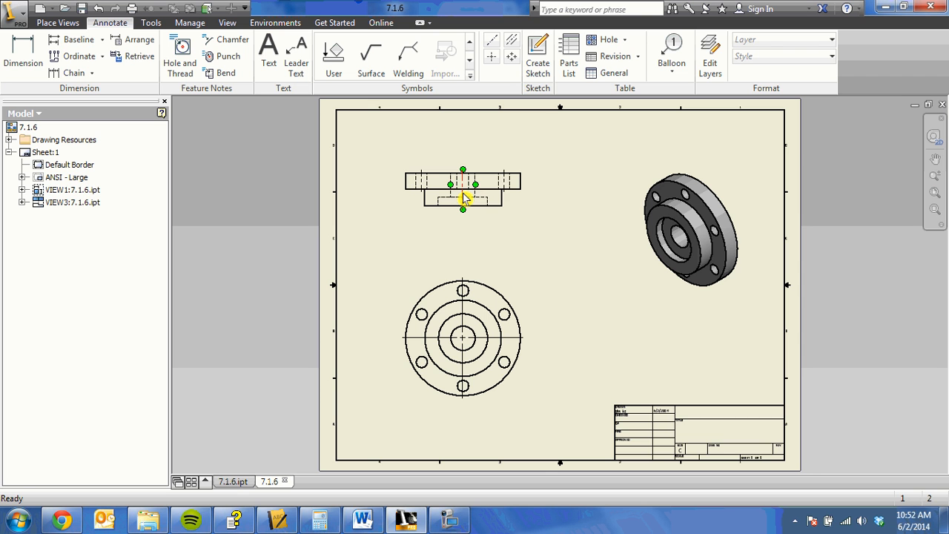
{"action": "left_click", "coordinate": [463, 193]}
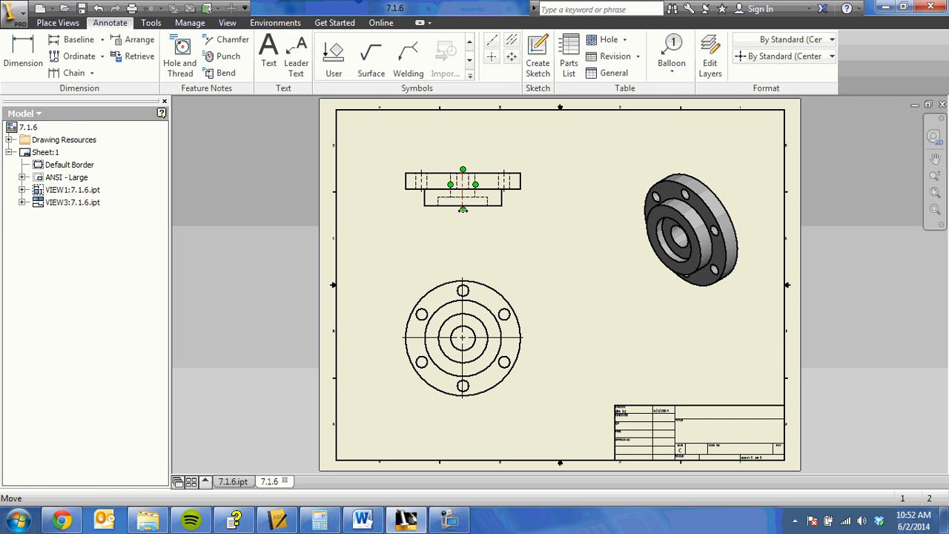
{"action": "left_click_drag", "start_coordinate": [463, 209], "coordinate": [463, 214]}
{"action": "left_click", "coordinate": [464, 207]}
{"action": "left_click", "coordinate": [490, 225]}
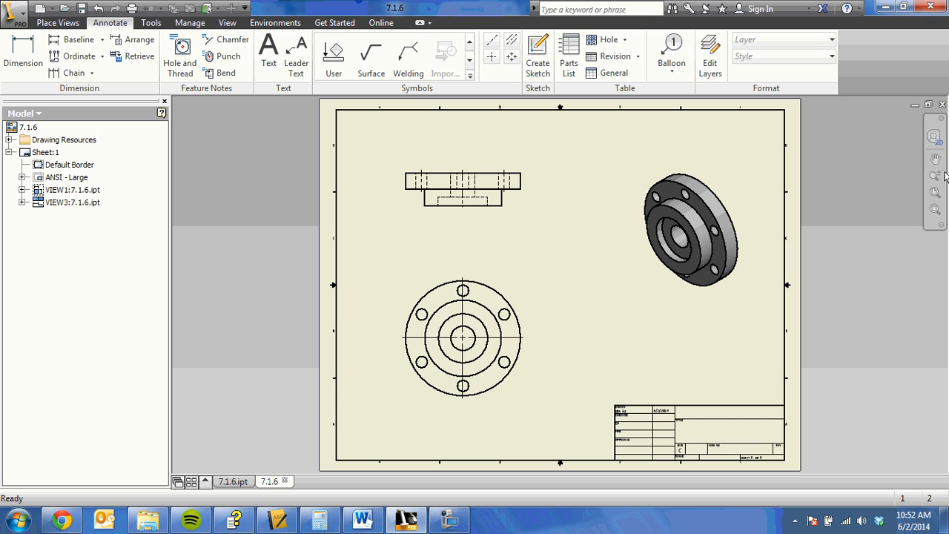
Step: Extend the lower end of the central bore's centerline further beyond the hub's bottom edge in the top view
{"action": "left_click", "coordinate": [456, 182]}
{"action": "left_click", "coordinate": [934, 177]}
{"action": "mouse_move", "coordinate": [586, 212]}
{"action": "left_mouse_down"}
{"action": "mouse_move", "coordinate": [586, 193]}
{"action": "mouse_move", "coordinate": [578, 255]}
{"action": "left_mouse_up"}
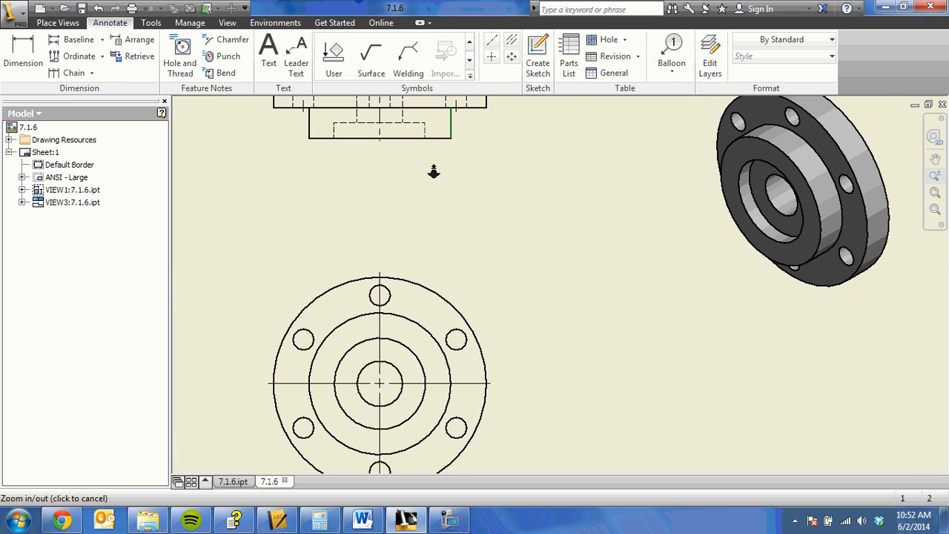
{"action": "key", "text": "Escape"}
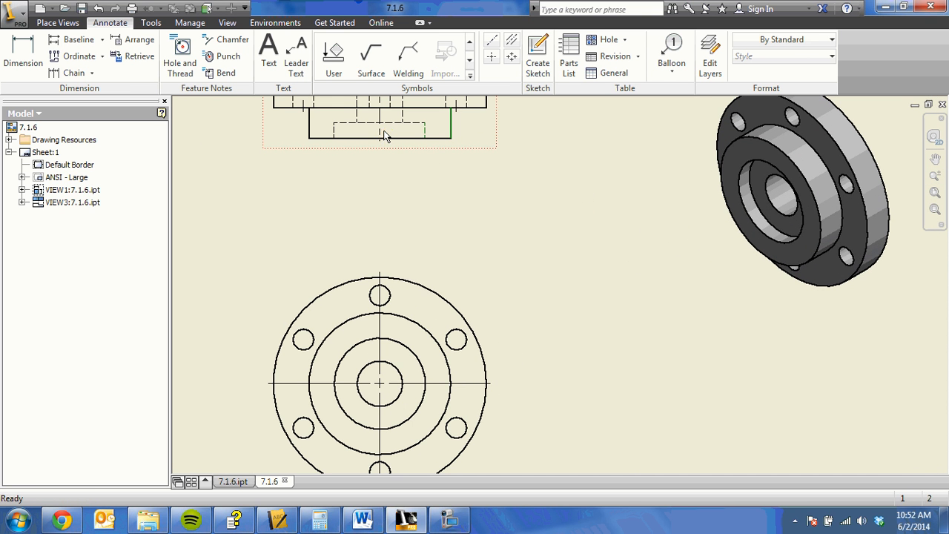
{"action": "left_click", "coordinate": [381, 136]}
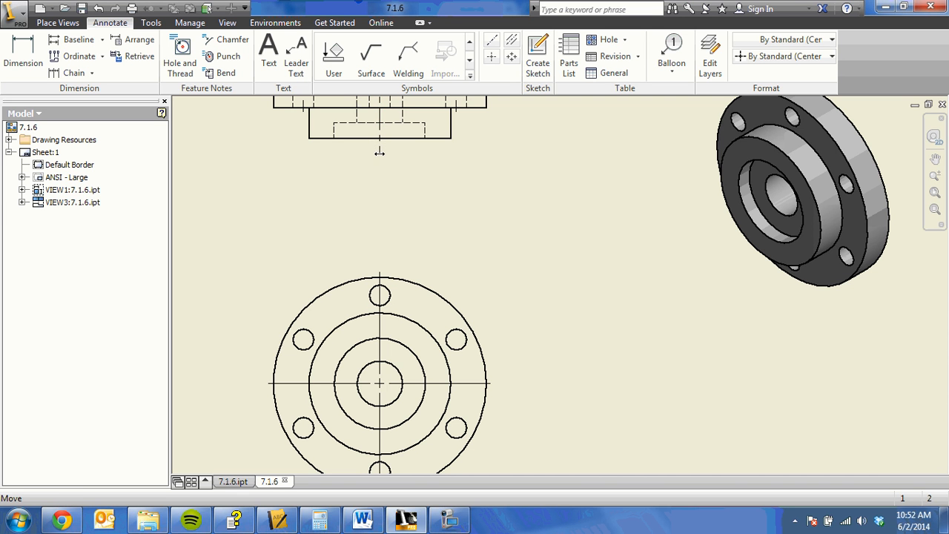
{"action": "left_click_drag", "start_coordinate": [380, 153], "coordinate": [380, 153]}
{"action": "left_click", "coordinate": [442, 149]}
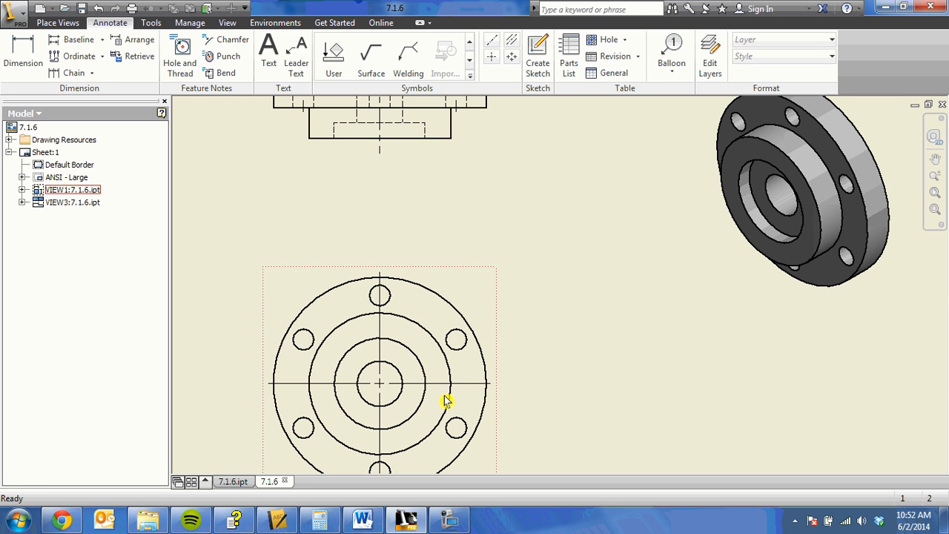
{"action": "left_click", "coordinate": [823, 256]}
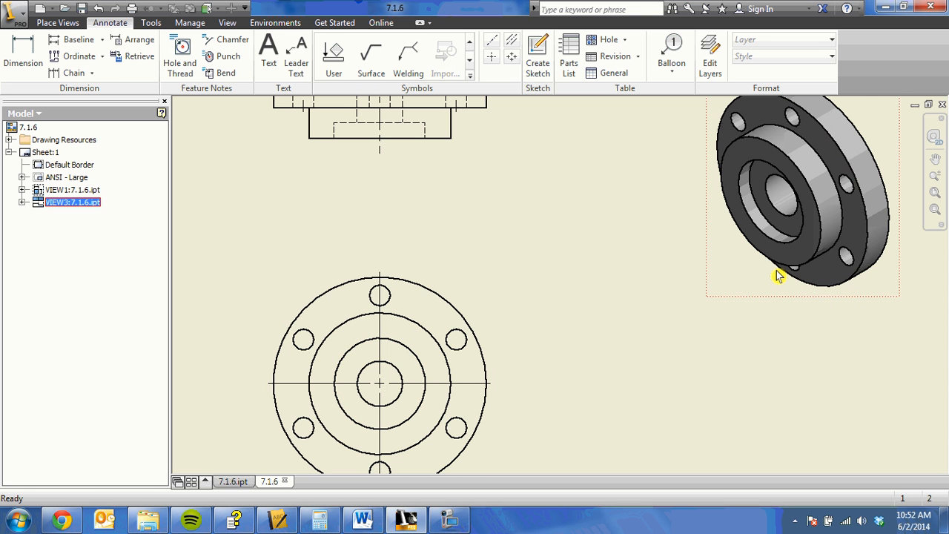
{"action": "left_click", "coordinate": [935, 158]}
{"action": "mouse_move", "coordinate": [574, 332]}
{"action": "left_mouse_down"}
{"action": "mouse_move", "coordinate": [590, 269]}
{"action": "mouse_move", "coordinate": [590, 212]}
{"action": "left_mouse_up"}
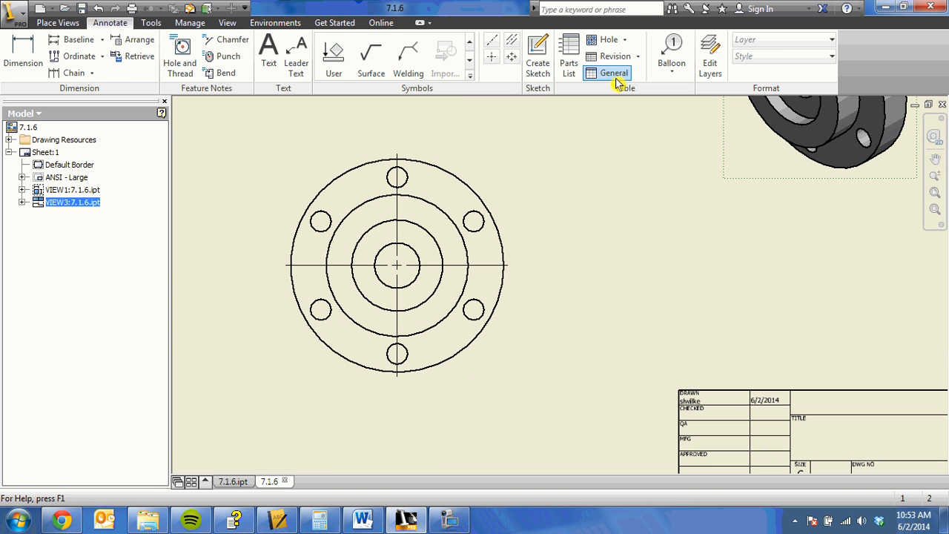
{"action": "left_click", "coordinate": [510, 57]}
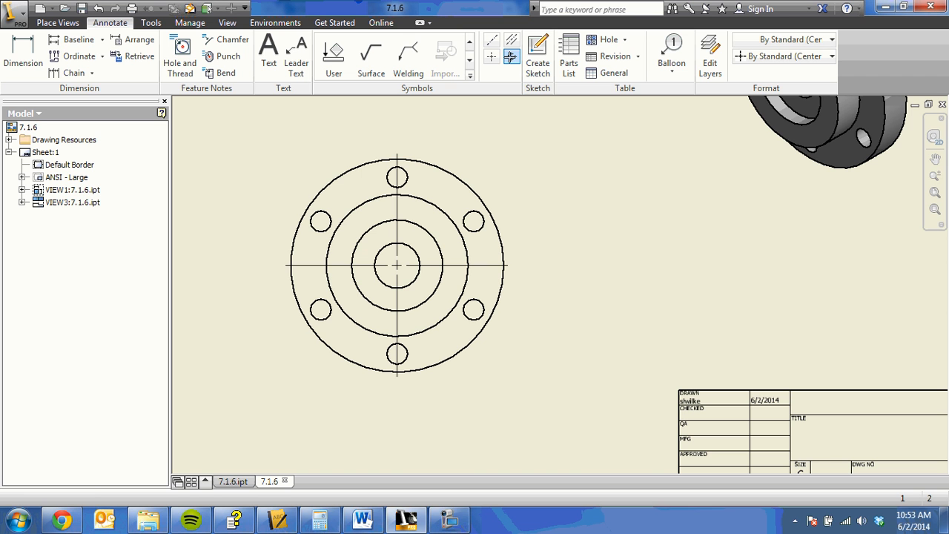
{"action": "left_click", "coordinate": [404, 176]}
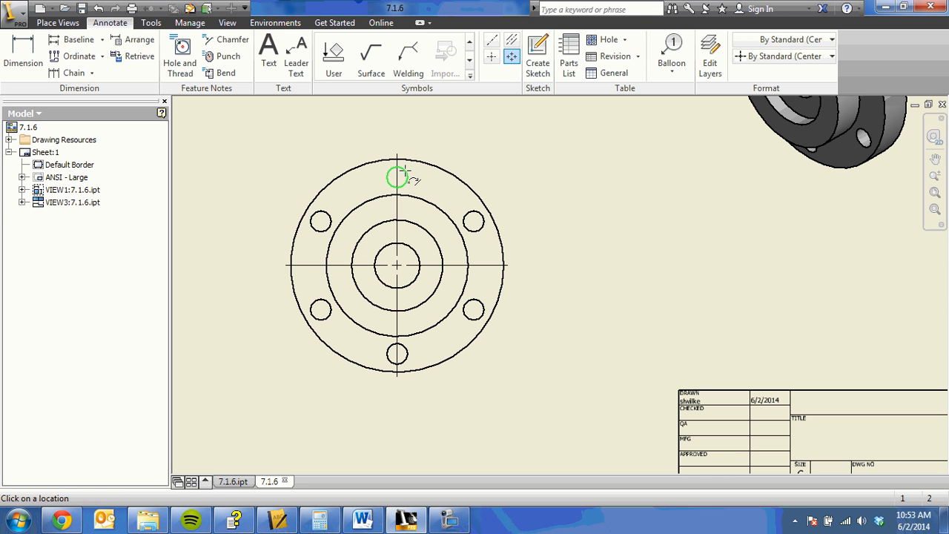
{"action": "left_click", "coordinate": [481, 219]}
{"action": "left_click", "coordinate": [481, 311]}
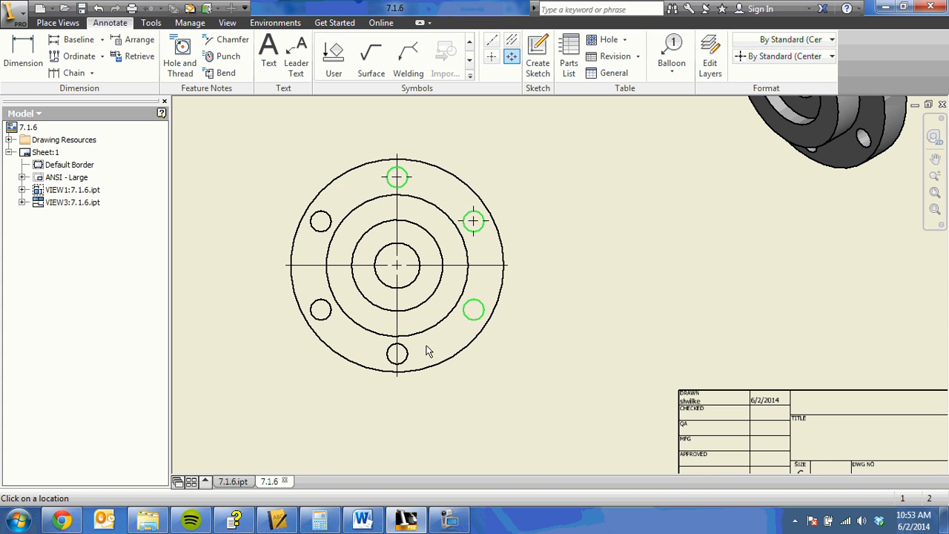
{"action": "left_click", "coordinate": [405, 358]}
{"action": "left_click", "coordinate": [322, 312]}
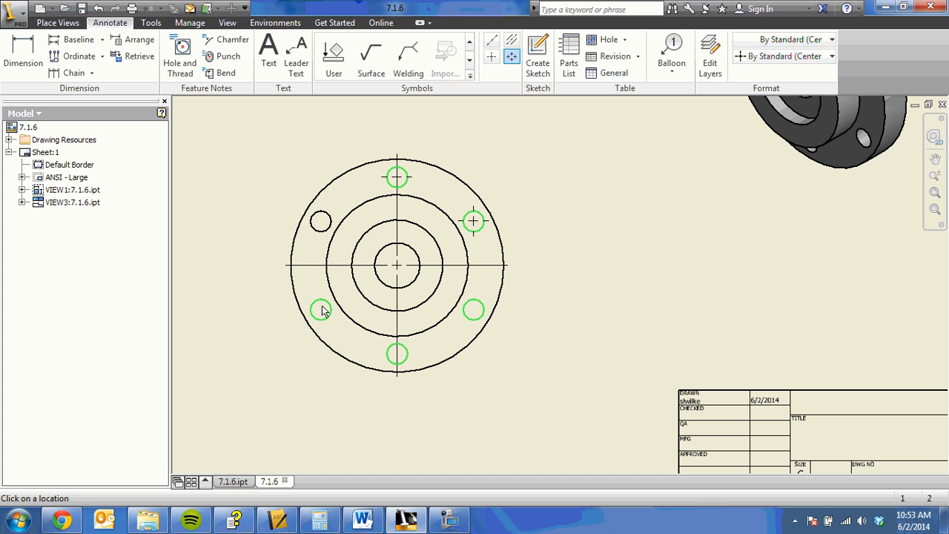
{"action": "left_click", "coordinate": [315, 227]}
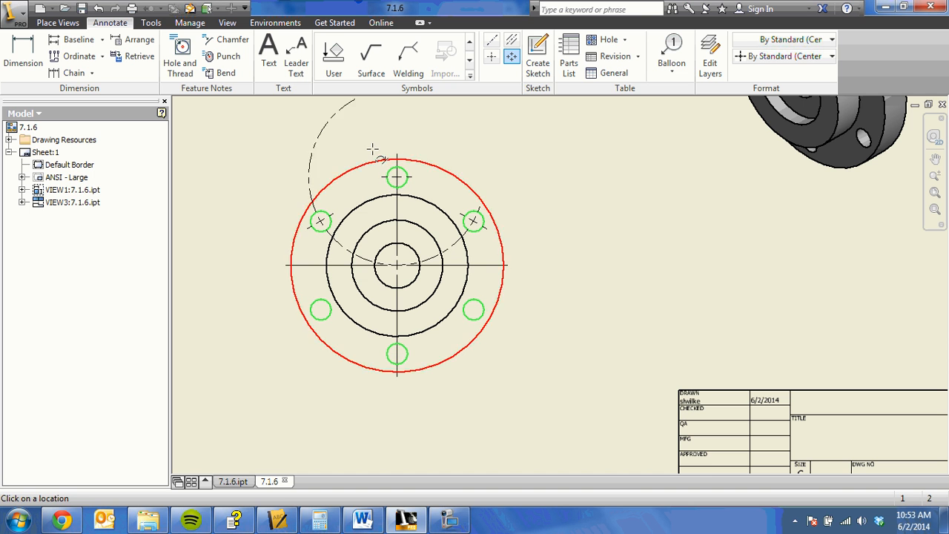
{"action": "key", "text": "Escape"}
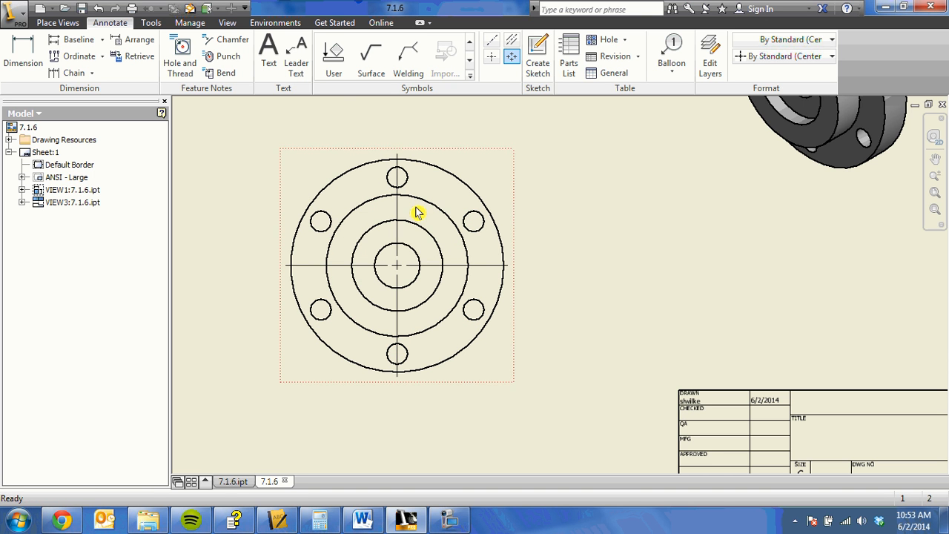
Step: Add a centered pattern in the front view, centred on the central bore and running through all six bolt holes back to the first
{"action": "left_click", "coordinate": [512, 57]}
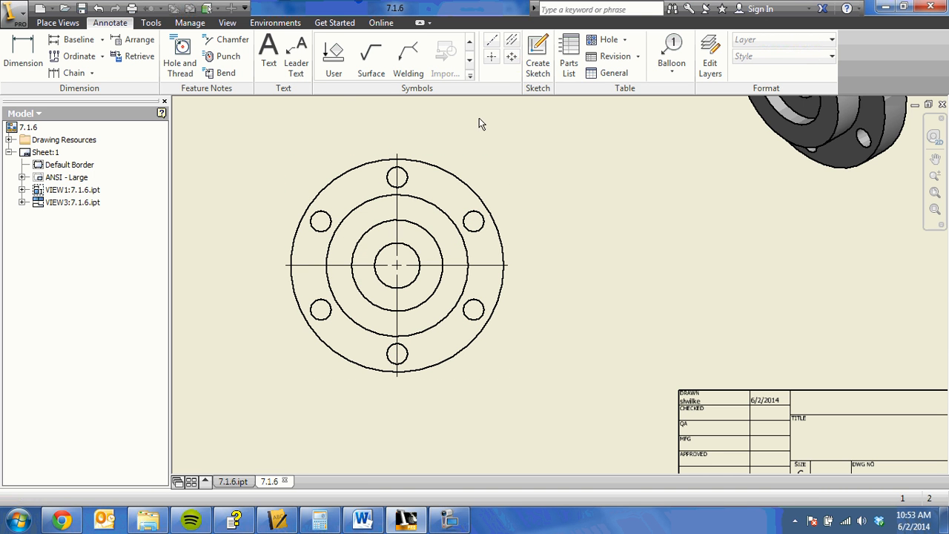
{"action": "left_click", "coordinate": [418, 257]}
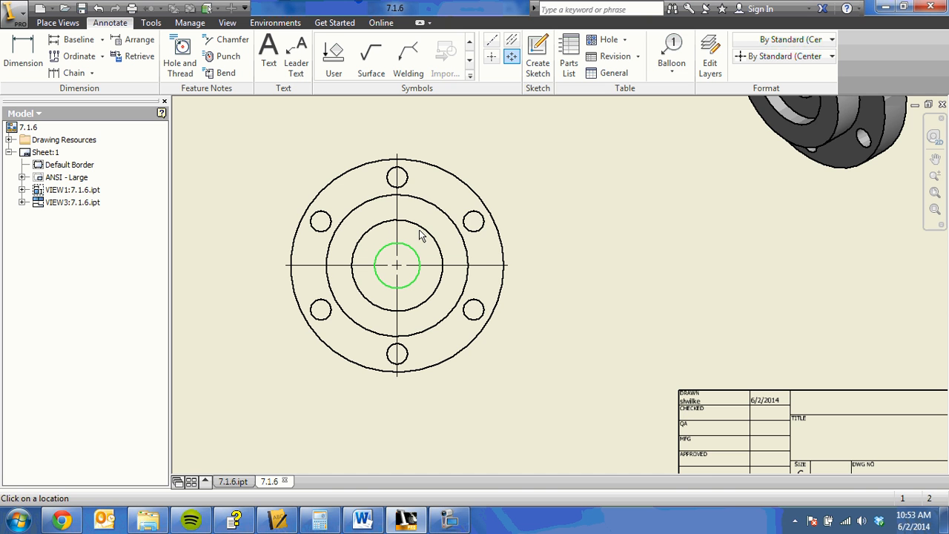
{"action": "left_click", "coordinate": [404, 181]}
{"action": "left_click", "coordinate": [478, 220]}
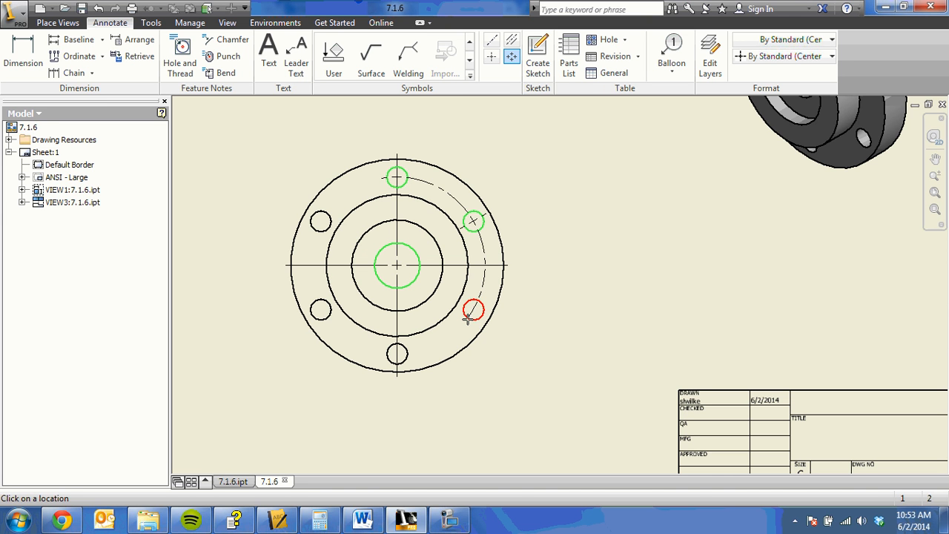
{"action": "left_click", "coordinate": [468, 317]}
{"action": "left_click", "coordinate": [391, 350]}
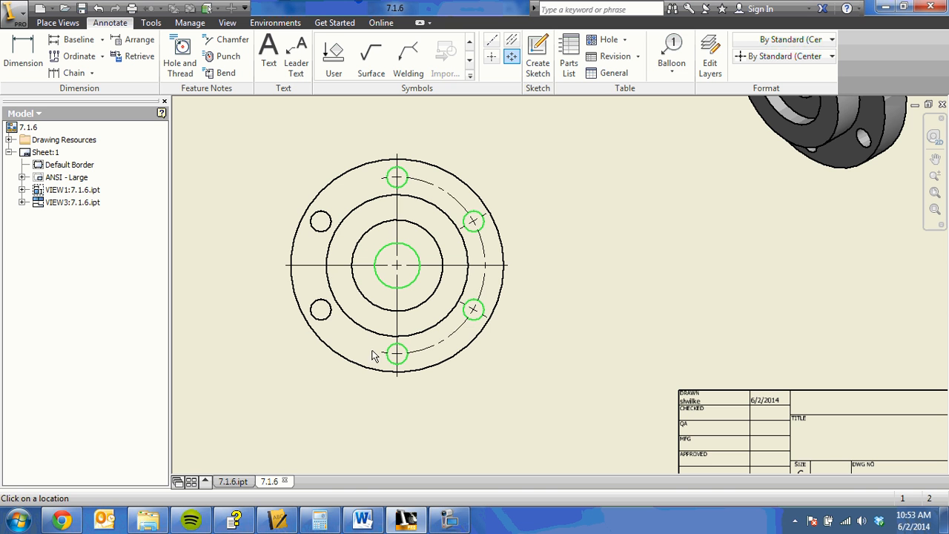
{"action": "left_click", "coordinate": [321, 311]}
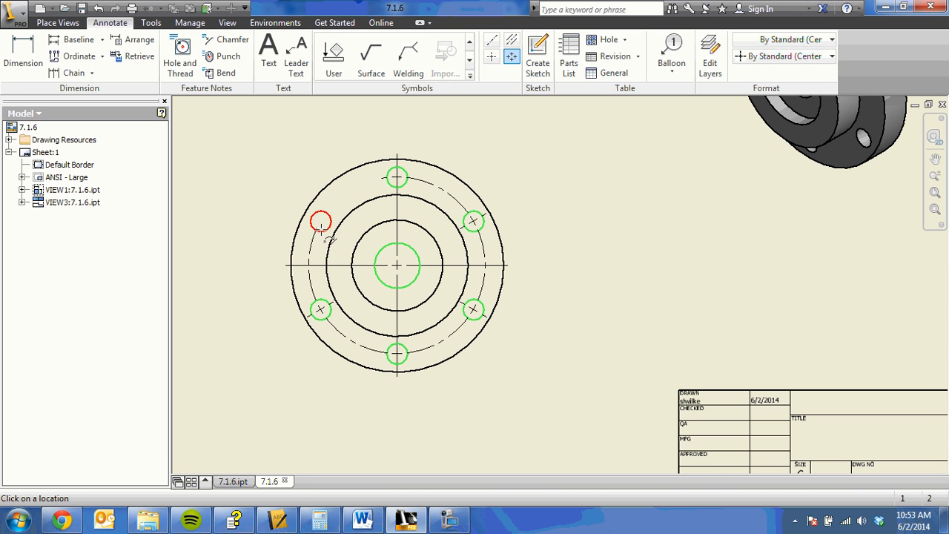
{"action": "left_click", "coordinate": [323, 234]}
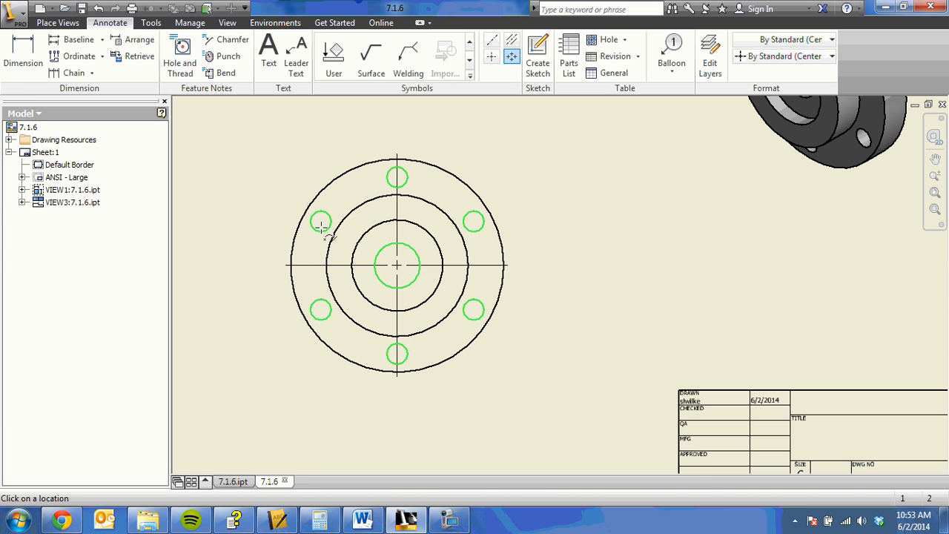
{"action": "left_click", "coordinate": [396, 175]}
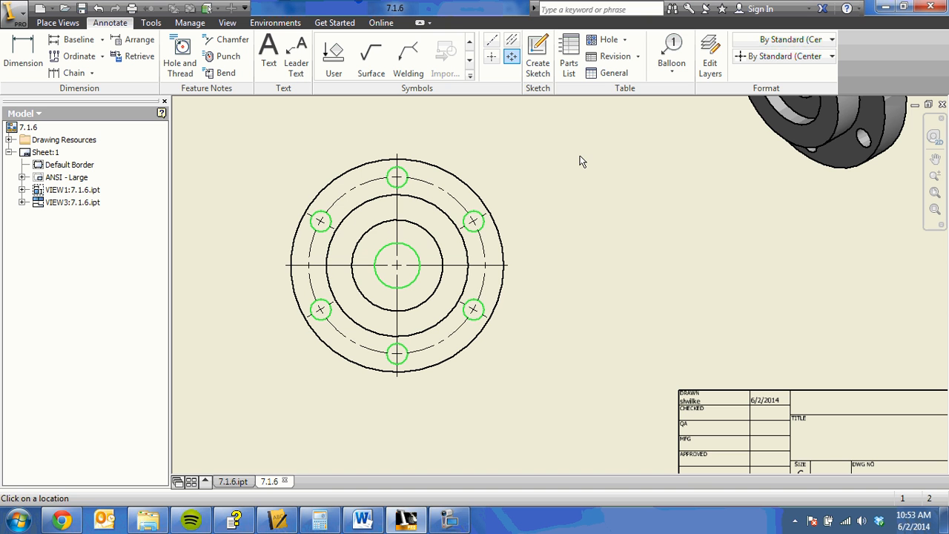
{"action": "right_click", "coordinate": [525, 261]}
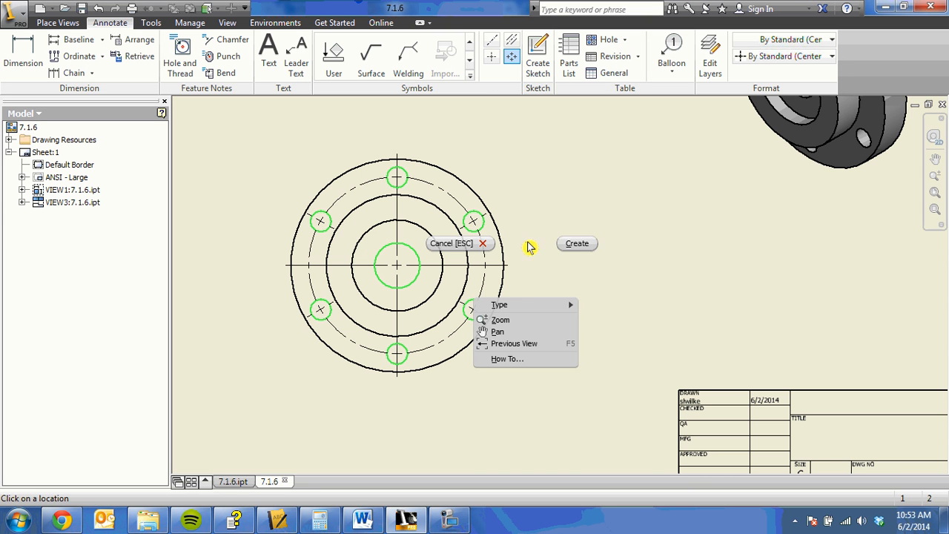
{"action": "left_click", "coordinate": [572, 251]}
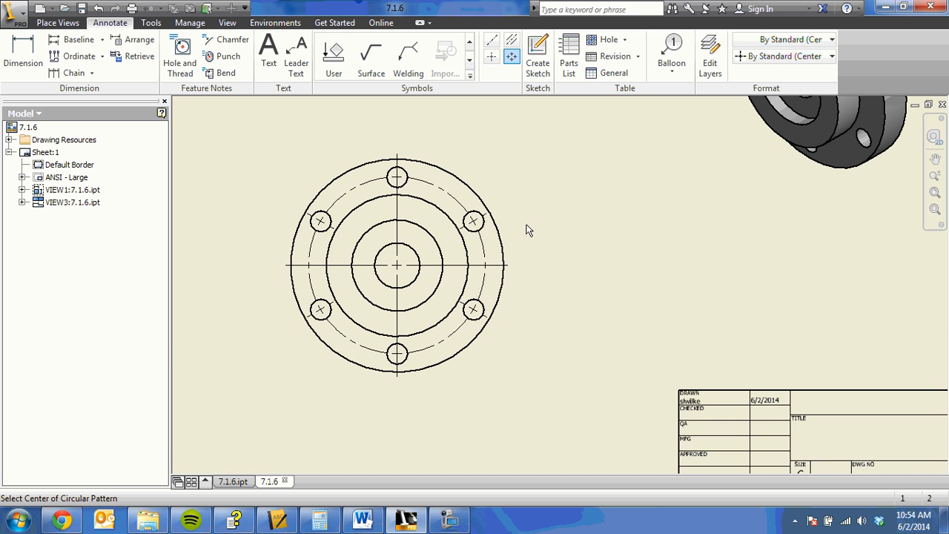
{"action": "key", "text": "Escape"}
Step: Dimension the hub's width below the top view and put a diameter symbol in front of the dimension value
{"action": "scroll", "coordinate": [479, 187], "scroll_direction": "up", "scroll_amount": 1}
{"action": "middle_click_drag", "start_coordinate": [484, 232], "coordinate": [486, 298]}
{"action": "scroll", "coordinate": [485, 240], "scroll_direction": "up", "scroll_amount": 2}
{"action": "middle_click_drag", "start_coordinate": [438, 211], "coordinate": [433, 238]}
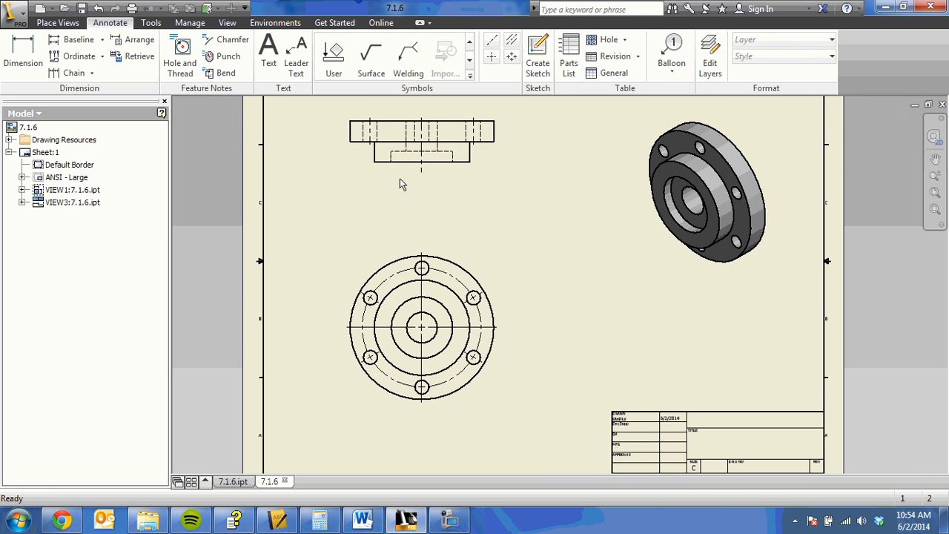
{"action": "left_click", "coordinate": [12, 49]}
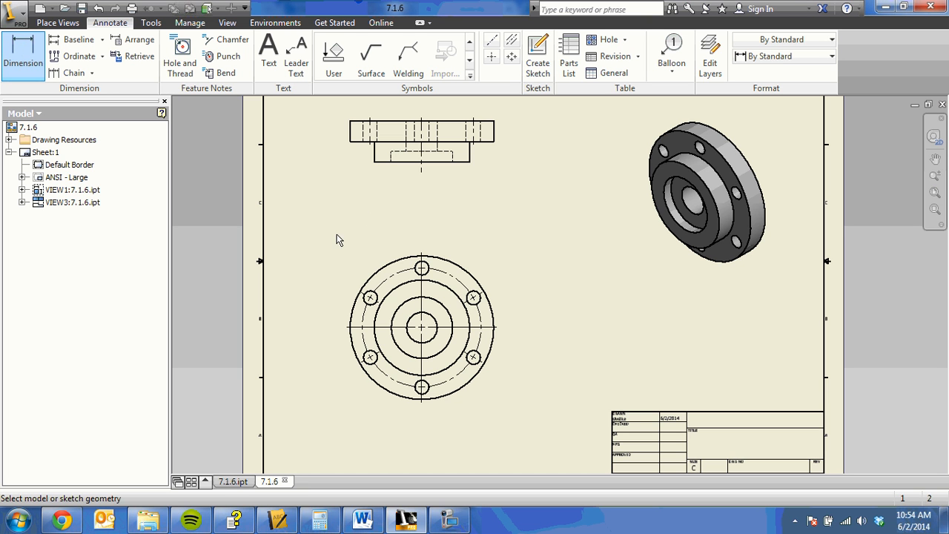
{"action": "left_click", "coordinate": [378, 166]}
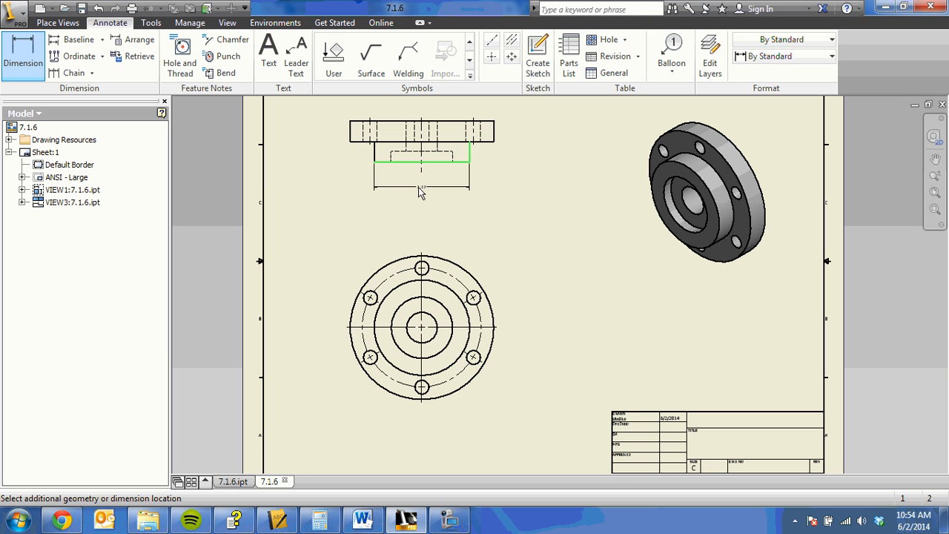
{"action": "left_click", "coordinate": [371, 139]}
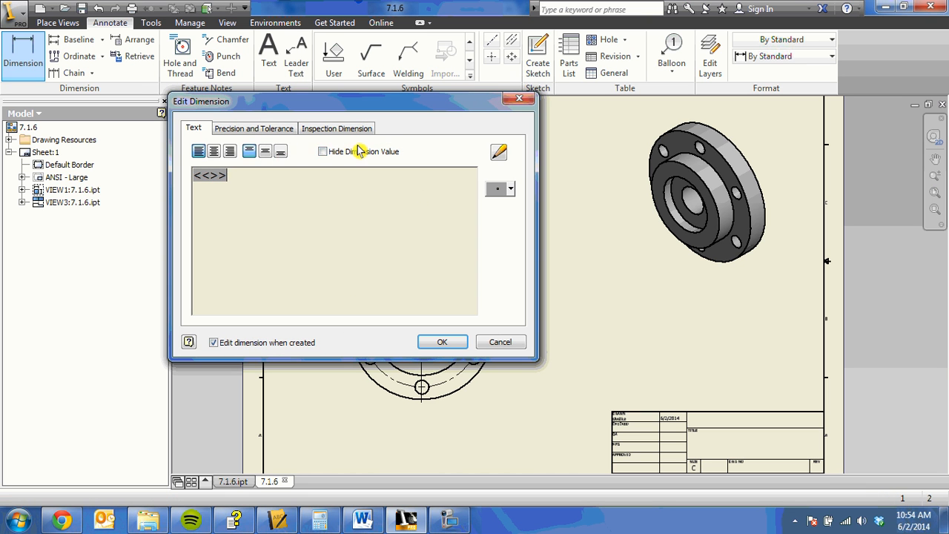
{"action": "left_click", "coordinate": [512, 191]}
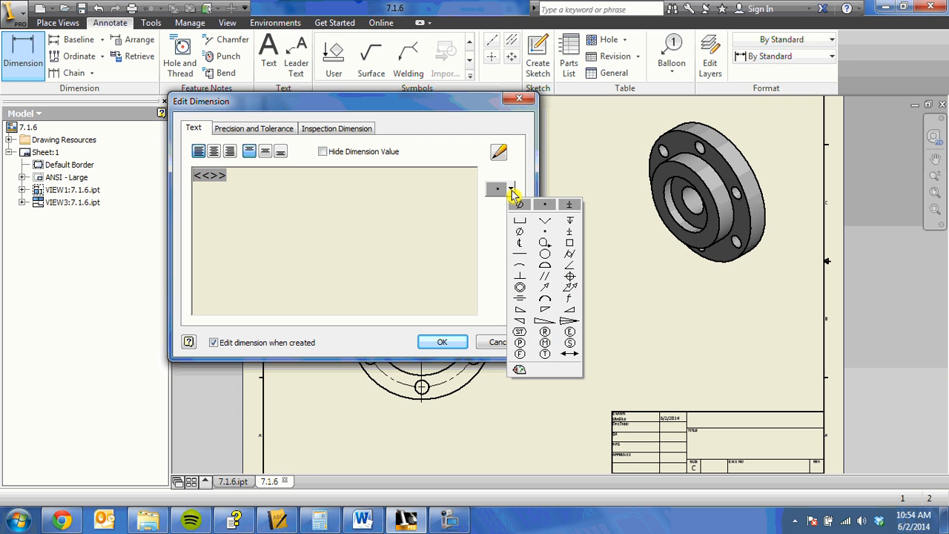
{"action": "left_click", "coordinate": [519, 205]}
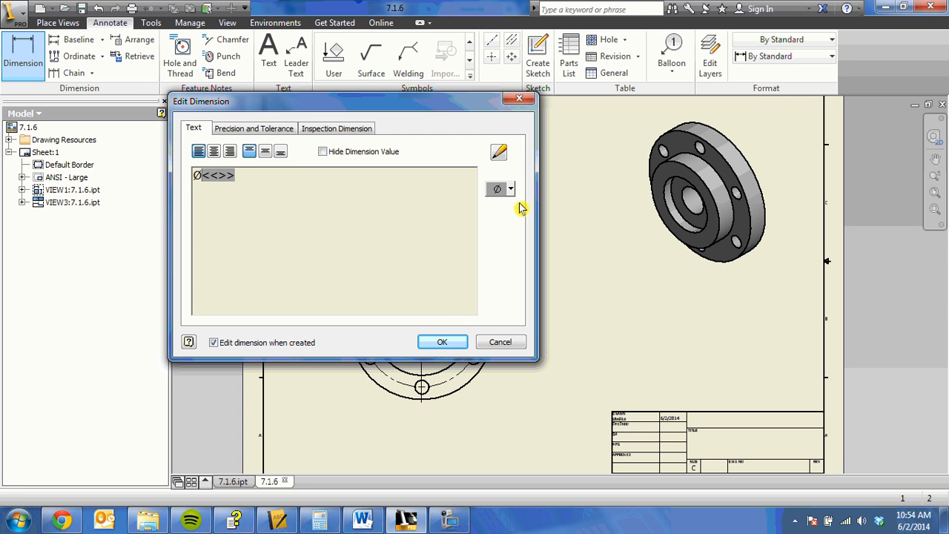
{"action": "left_click", "coordinate": [441, 343]}
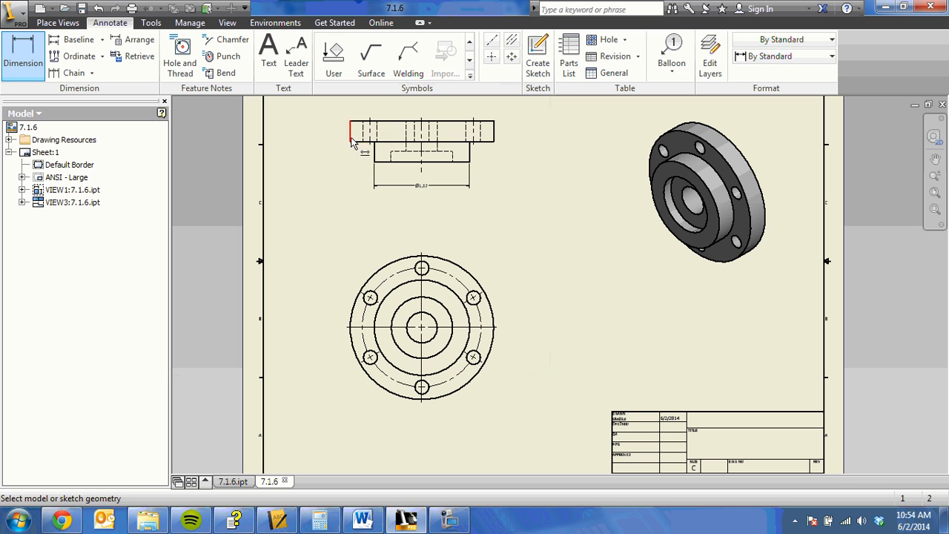
Step: Dimension the flange's full outer width below the hub dimension in the top view, with a diameter symbol before the value
{"action": "left_click", "coordinate": [353, 141]}
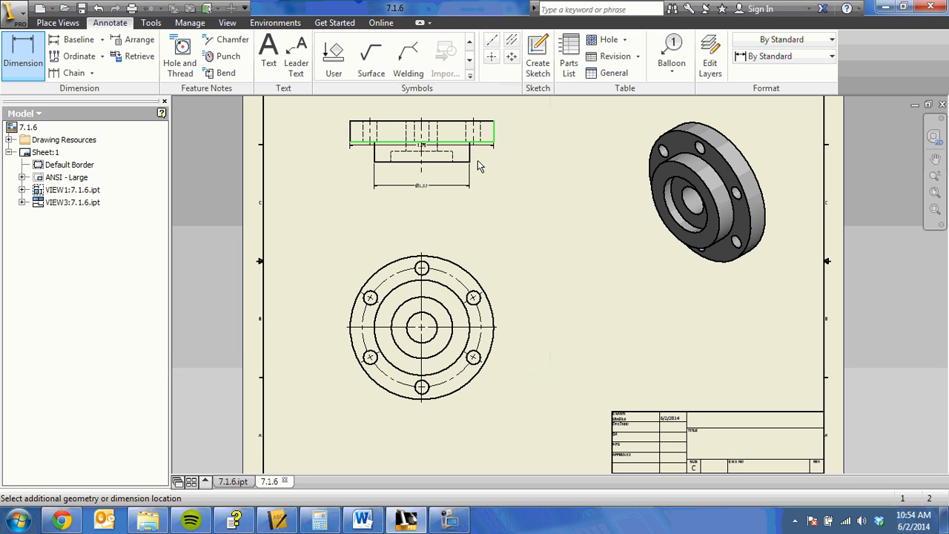
{"action": "left_click", "coordinate": [458, 202]}
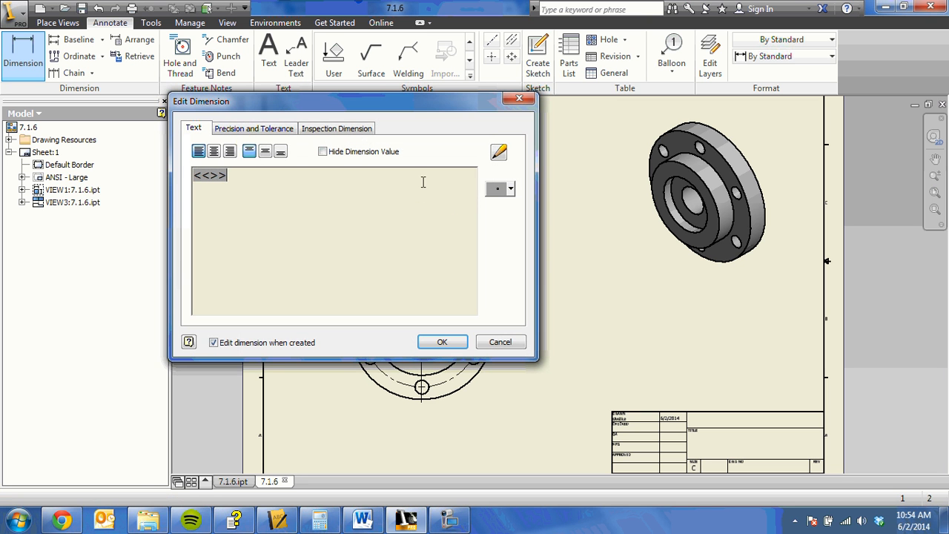
{"action": "left_click", "coordinate": [509, 188]}
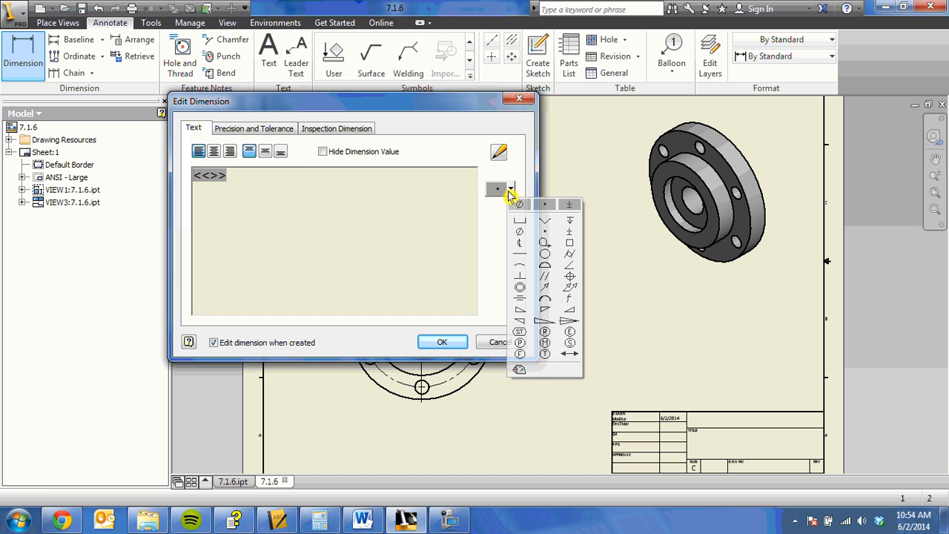
{"action": "left_click", "coordinate": [519, 226]}
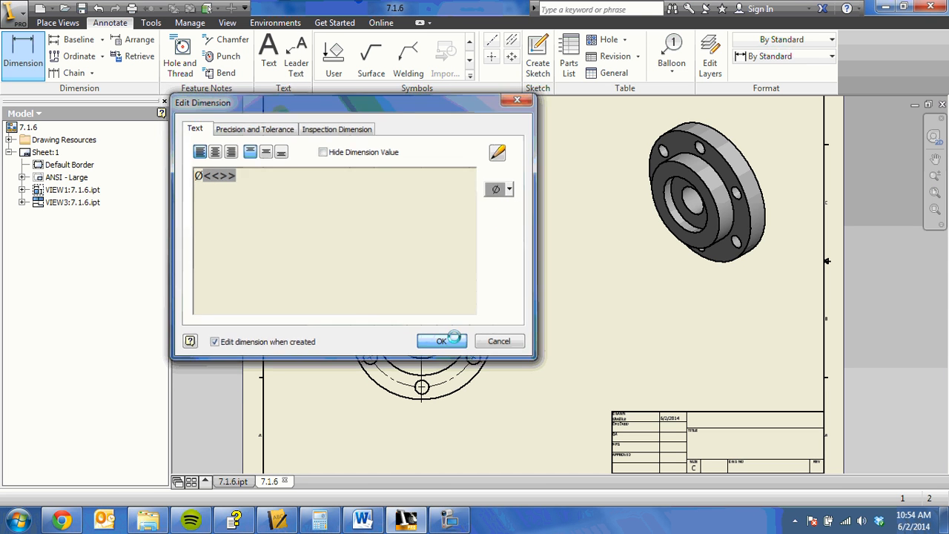
{"action": "left_click", "coordinate": [459, 338]}
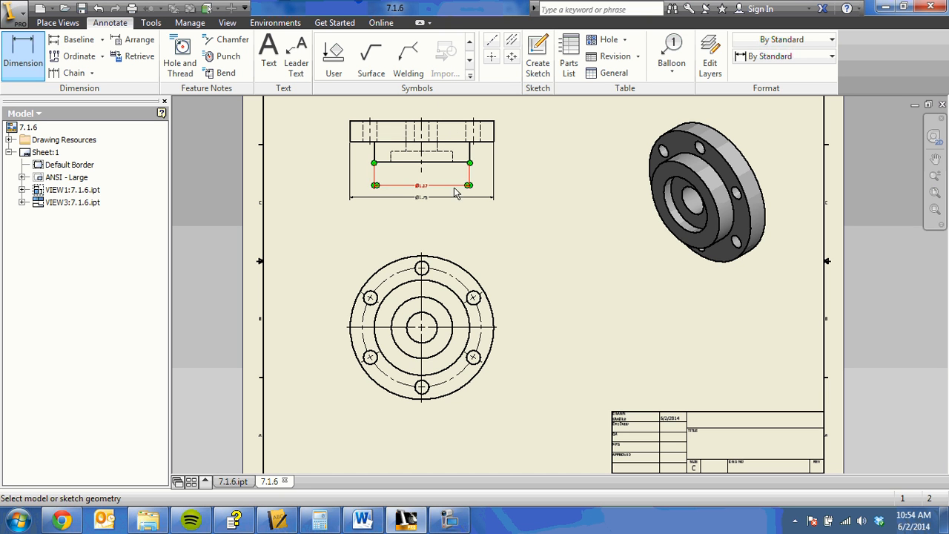
Step: Add a hole note to the counterbored central hole in the front view, placing it outside the flange at the upper left
{"action": "left_click", "coordinate": [185, 42]}
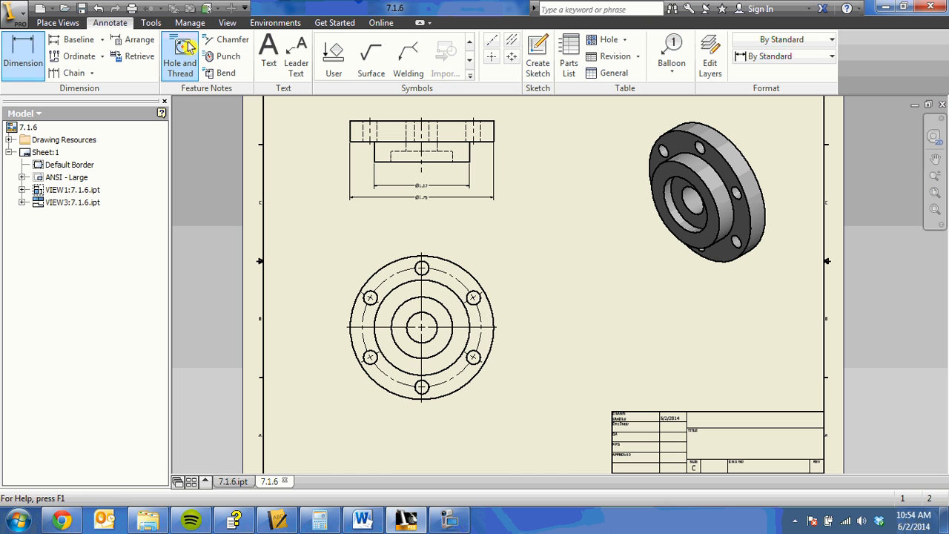
{"action": "left_click", "coordinate": [404, 303]}
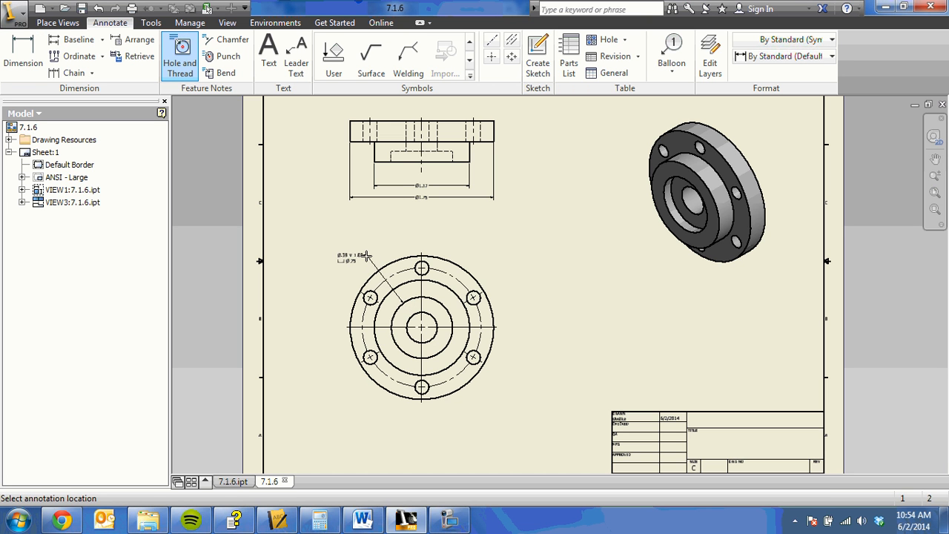
{"action": "left_click", "coordinate": [366, 255]}
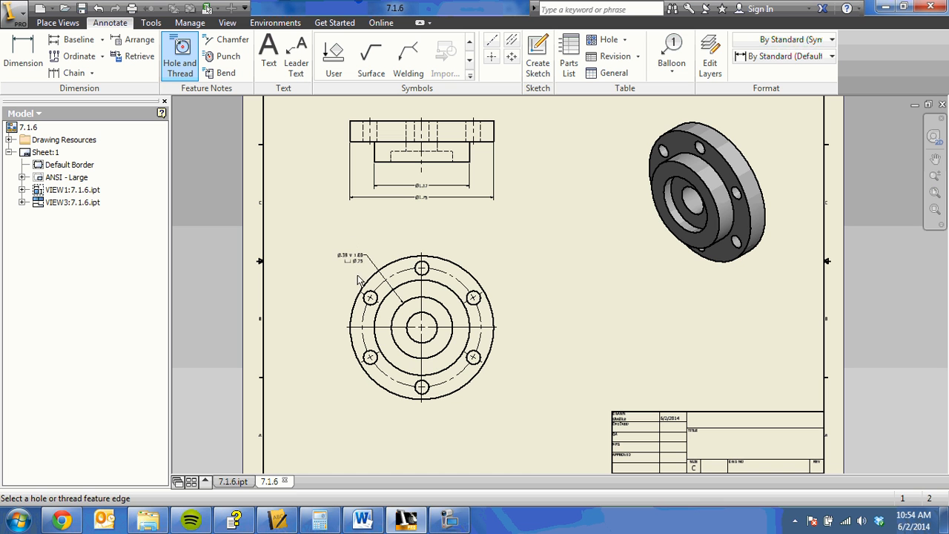
Step: Add a hole note to the upper-left bolt hole in the front view, outside the flange, and finish the hole note command
{"action": "left_click", "coordinate": [365, 293]}
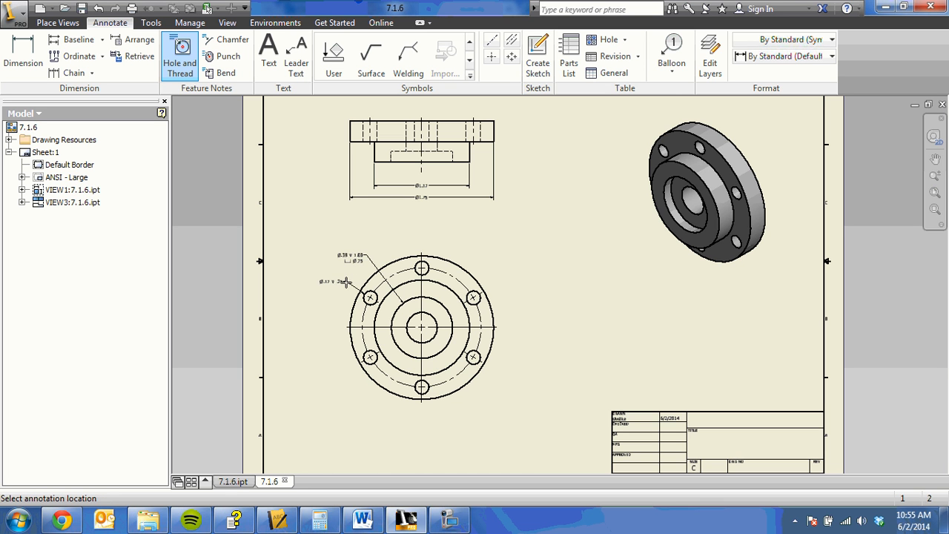
{"action": "left_click", "coordinate": [345, 285]}
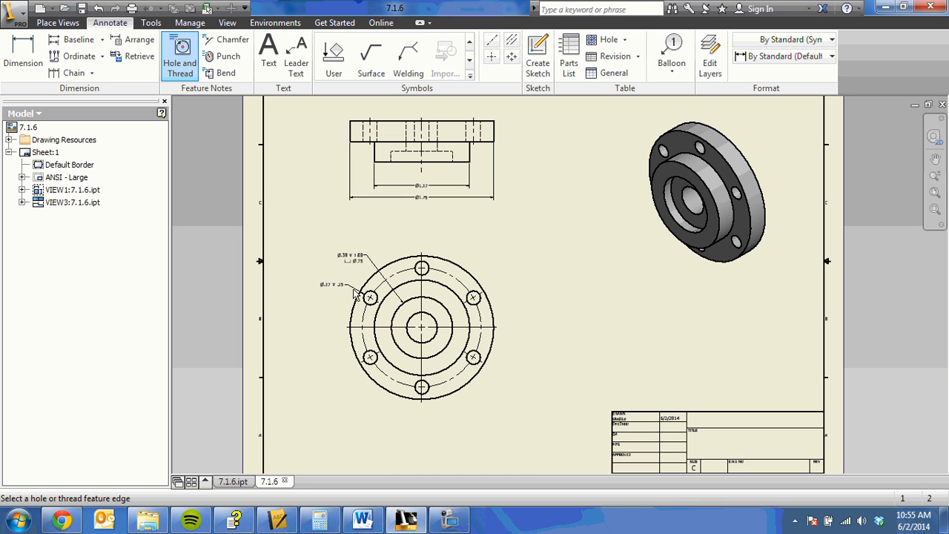
{"action": "right_click", "coordinate": [374, 232]}
{"action": "left_click", "coordinate": [401, 238]}
{"action": "right_click", "coordinate": [395, 234]}
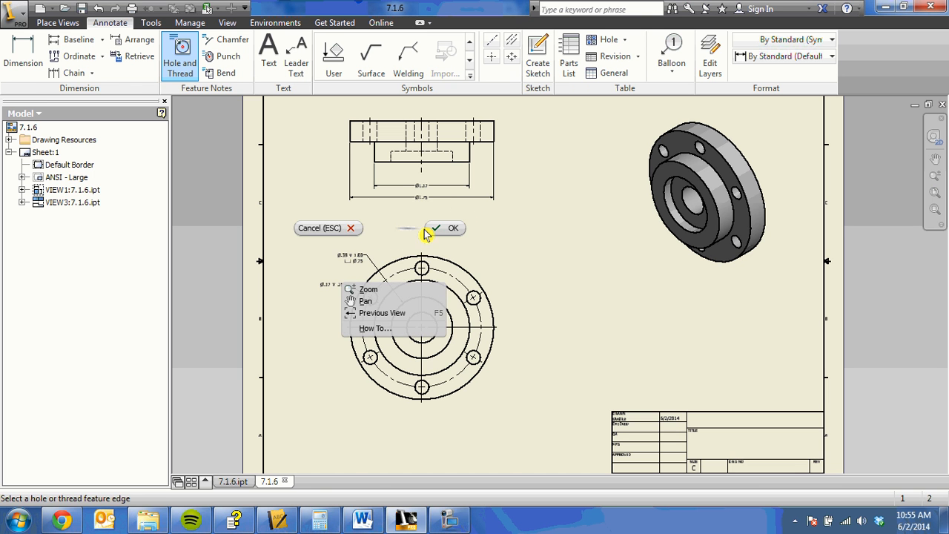
{"action": "left_click", "coordinate": [430, 227]}
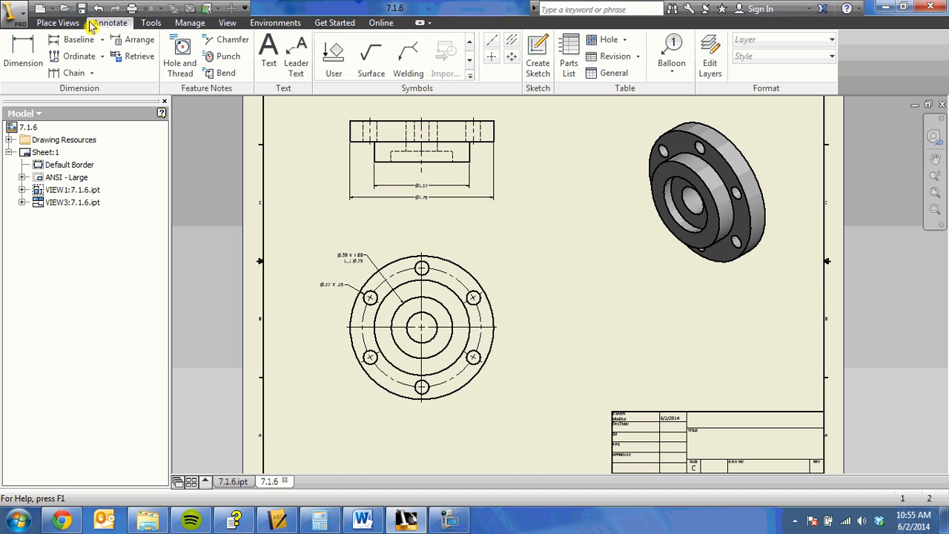
Step: Dimension the bolt circle's diameter in the front view, placing the value outside the flange at the upper left, and finish the dimension command
{"action": "left_click", "coordinate": [23, 53]}
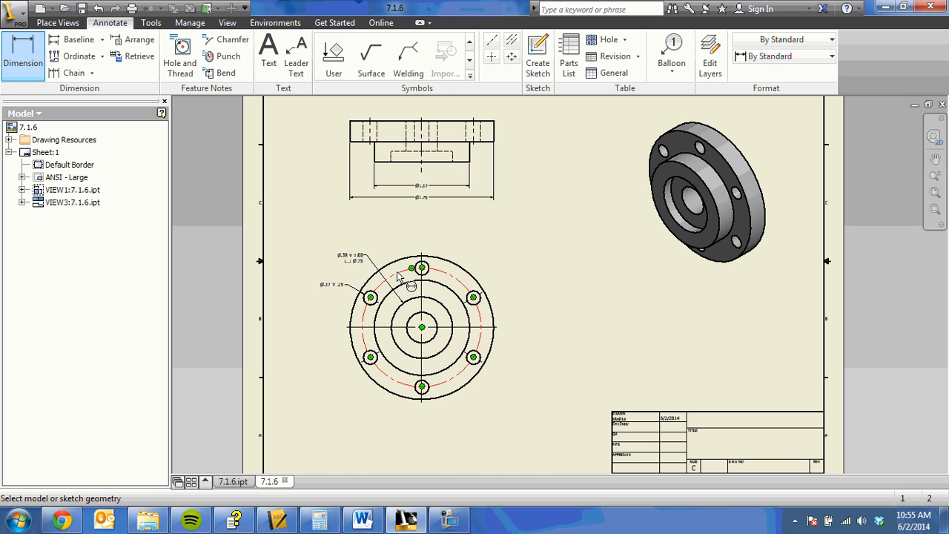
{"action": "left_click", "coordinate": [398, 275]}
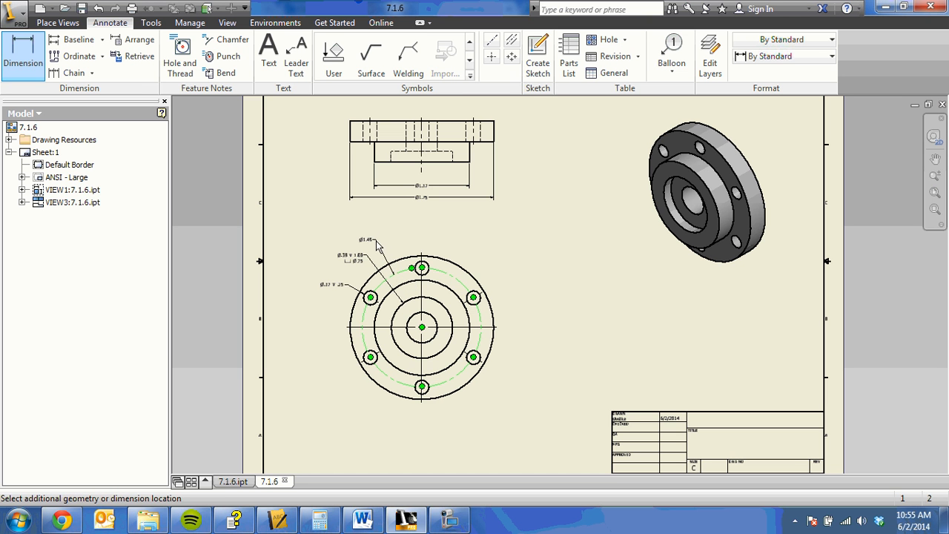
{"action": "left_click", "coordinate": [376, 247]}
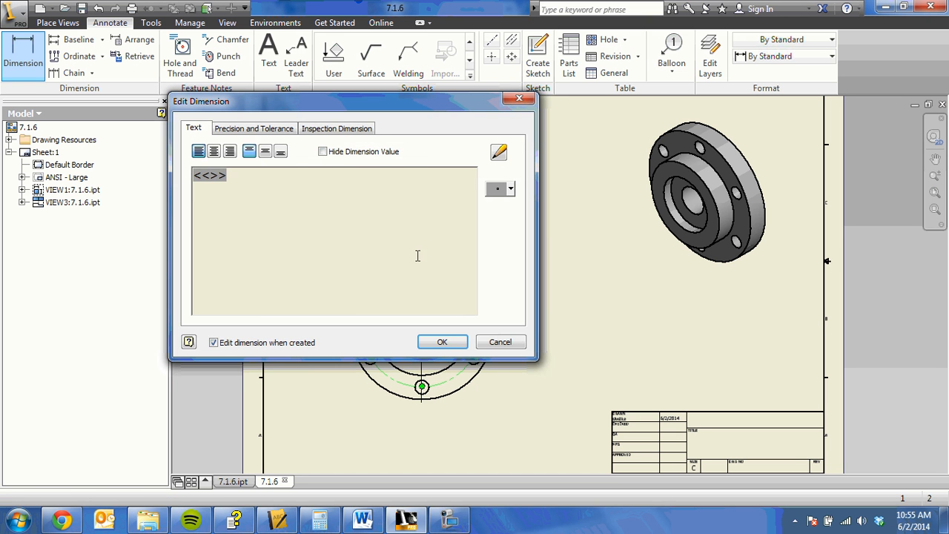
{"action": "left_click", "coordinate": [445, 341]}
{"action": "scroll", "coordinate": [382, 287], "scroll_direction": "up", "scroll_amount": 2}
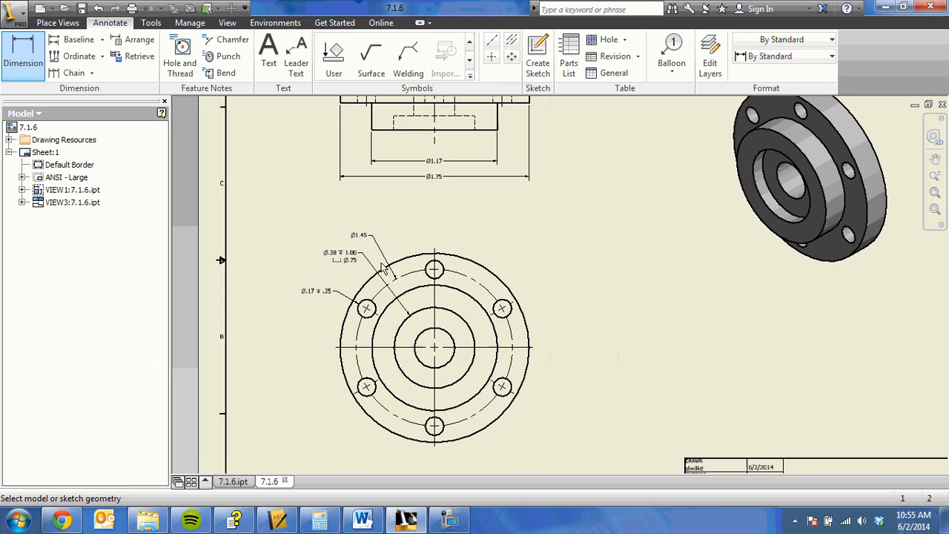
{"action": "middle_click_drag", "start_coordinate": [381, 286], "coordinate": [348, 189]}
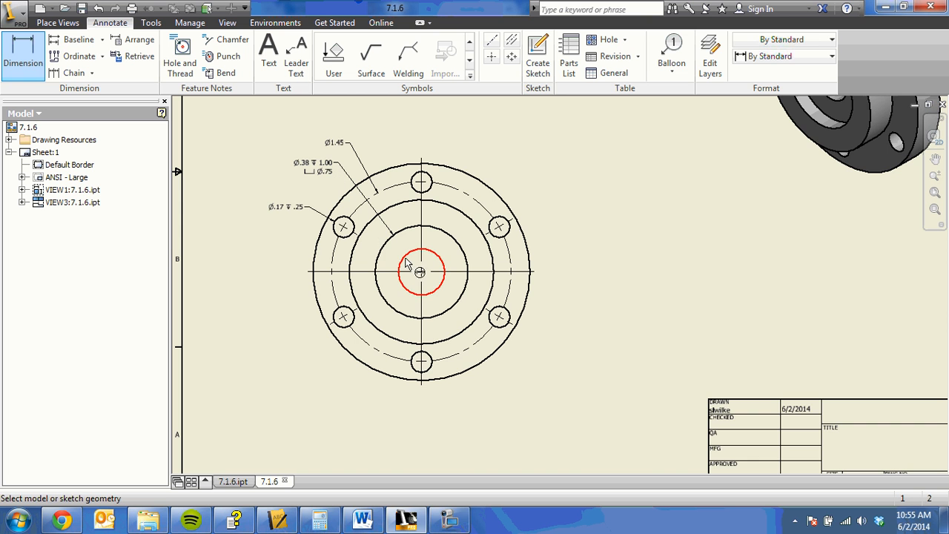
{"action": "right_click", "coordinate": [292, 215]}
{"action": "left_click", "coordinate": [328, 220]}
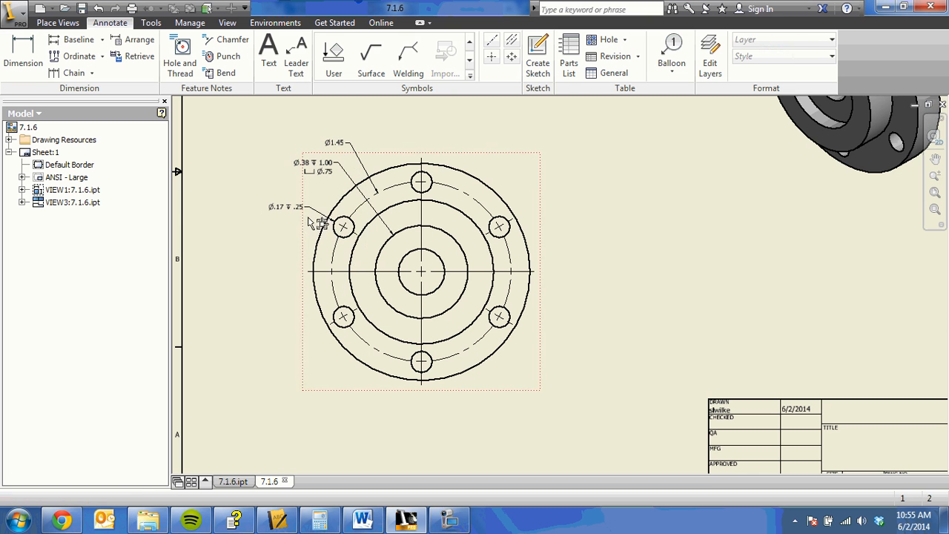
Step: Edit the upper-left bolt hole's note so that the quantity prefix 6X precedes the diameter symbol
{"action": "left_click", "coordinate": [290, 206]}
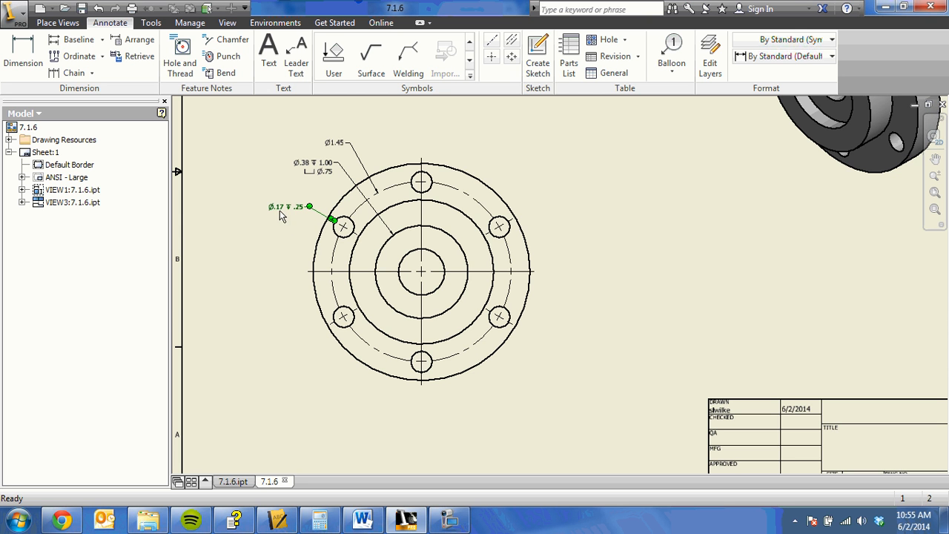
{"action": "double_click", "coordinate": [282, 210]}
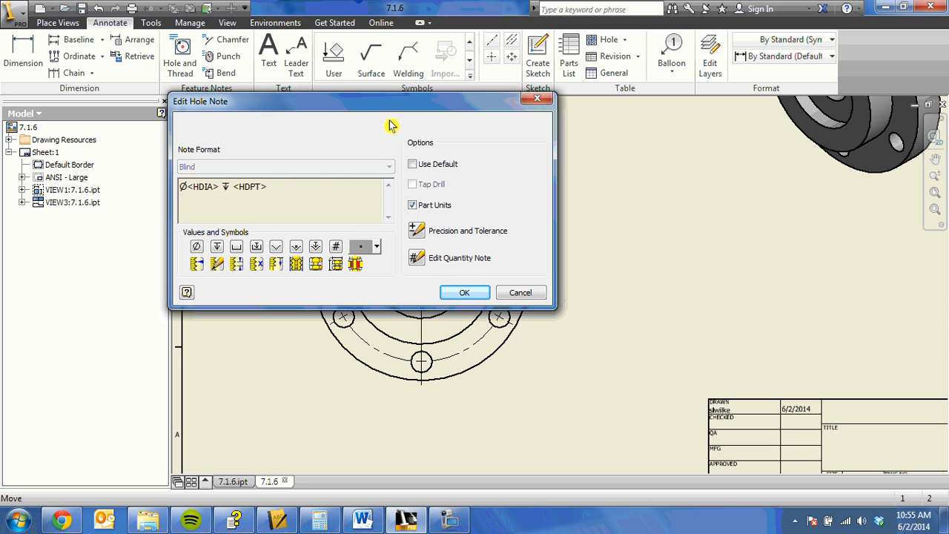
{"action": "mouse_move", "coordinate": [504, 104]}
{"action": "left_mouse_down"}
{"action": "mouse_move", "coordinate": [555, 133]}
{"action": "mouse_move", "coordinate": [839, 161]}
{"action": "mouse_move", "coordinate": [796, 149]}
{"action": "left_mouse_up"}
{"action": "type", "text": "6"}
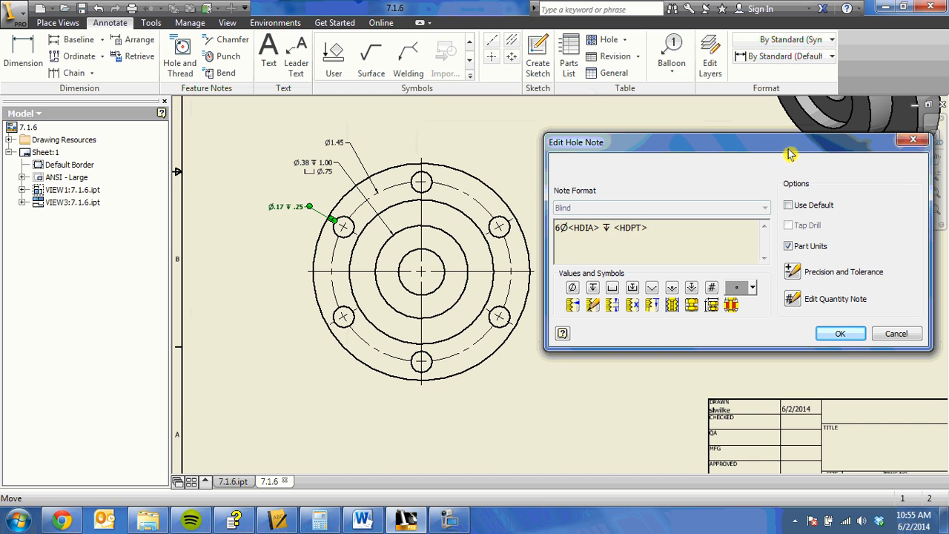
{"action": "type", "text": "X"}
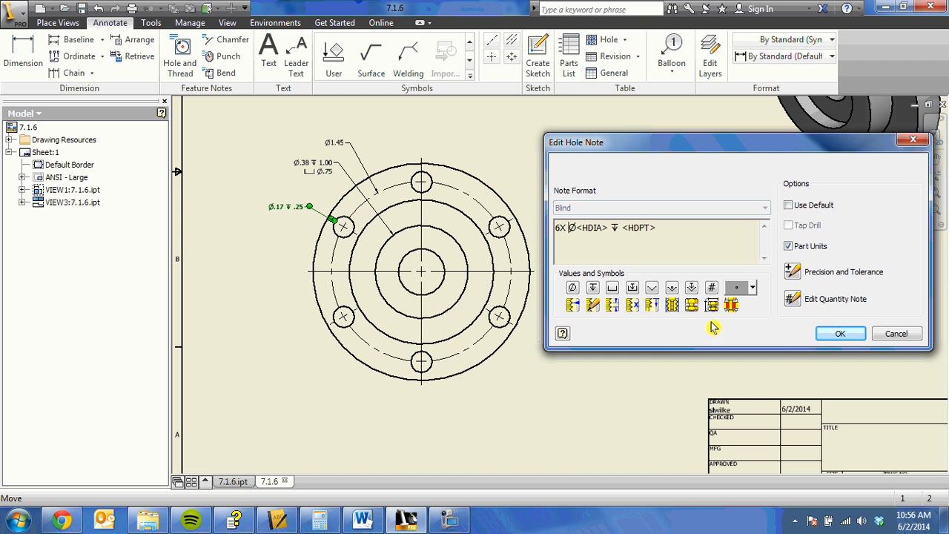
{"action": "left_click", "coordinate": [836, 336]}
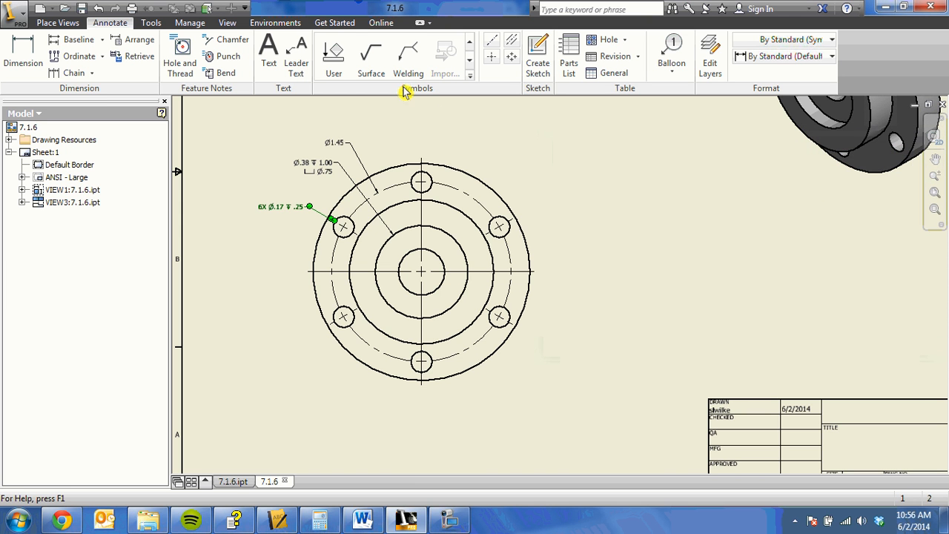
Step: Add an angular dimension between the vertical centerline and the upper-right bolt hole's radial center mark, outside the flange in the front view
{"action": "left_click", "coordinate": [23, 55]}
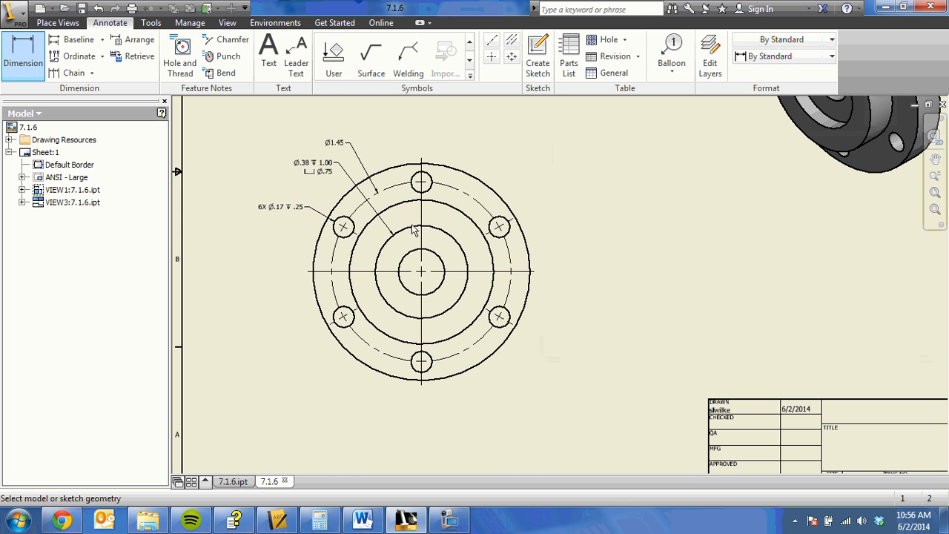
{"action": "left_click", "coordinate": [423, 163]}
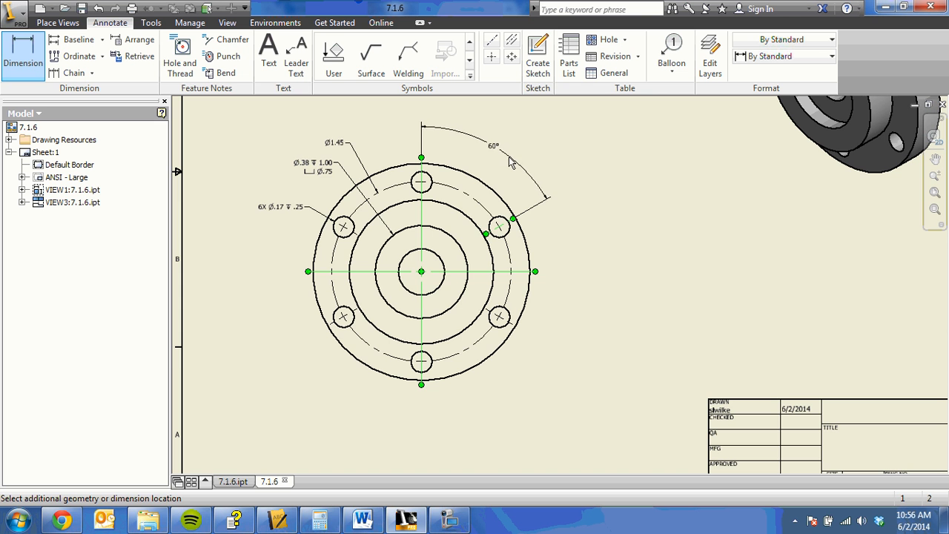
{"action": "left_click", "coordinate": [512, 158]}
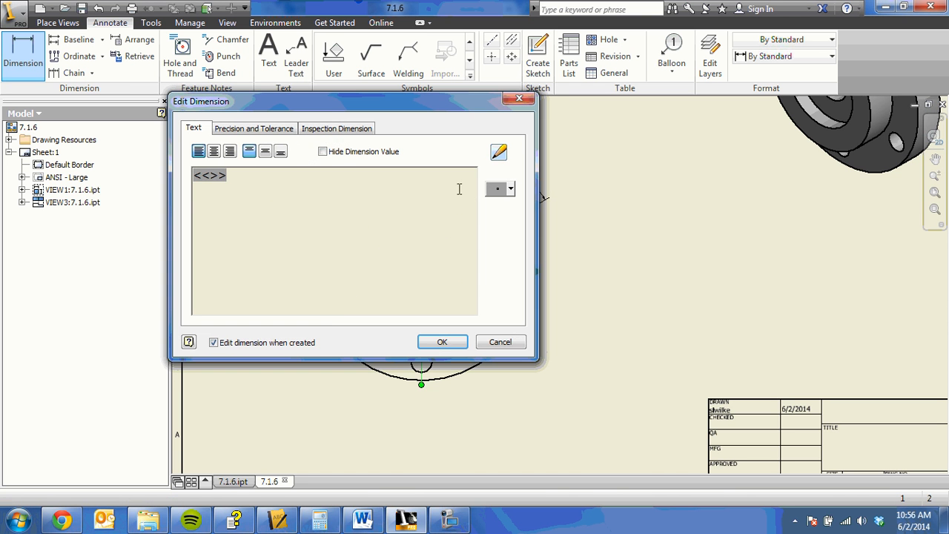
{"action": "left_click", "coordinate": [442, 341]}
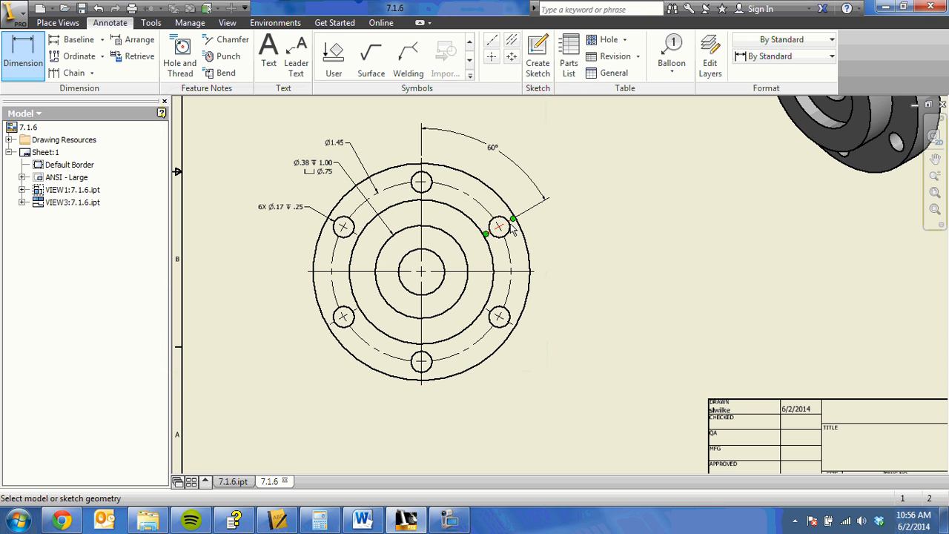
Step: Add the prefix 6X before the value of the angular dimension between the bolt holes
{"action": "double_click", "coordinate": [495, 153]}
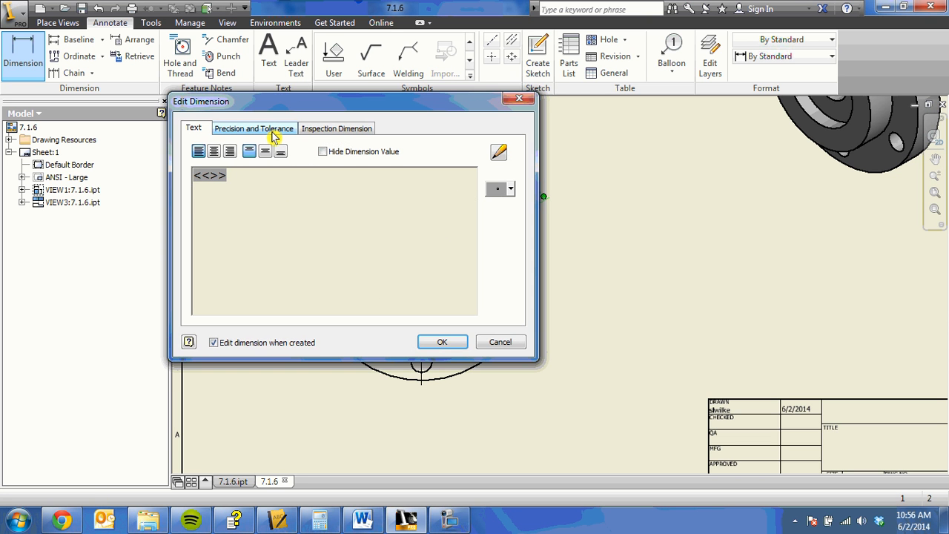
{"action": "type", "text": "6X"}
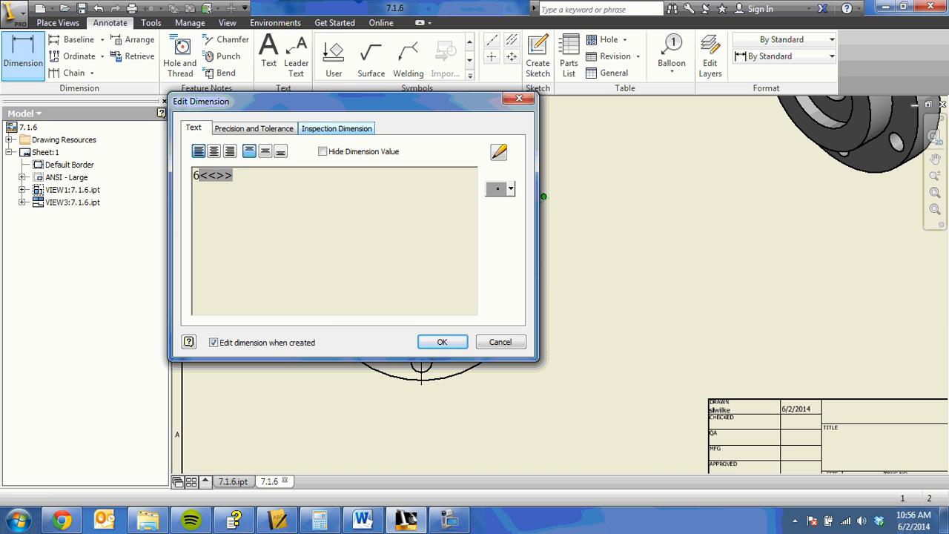
{"action": "left_click", "coordinate": [436, 343]}
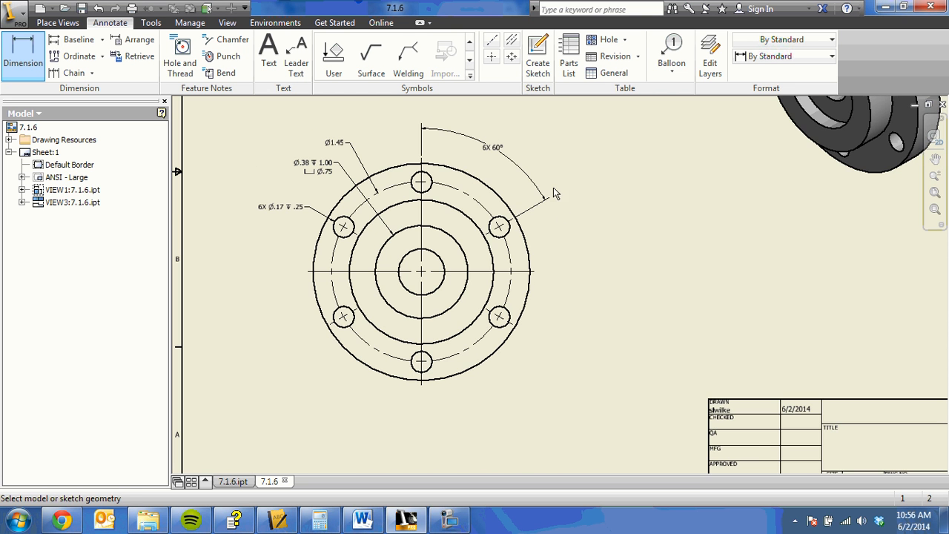
{"action": "scroll", "coordinate": [558, 187], "scroll_direction": "up", "scroll_amount": 2}
{"action": "scroll", "coordinate": [561, 180], "scroll_direction": "down", "scroll_amount": 3}
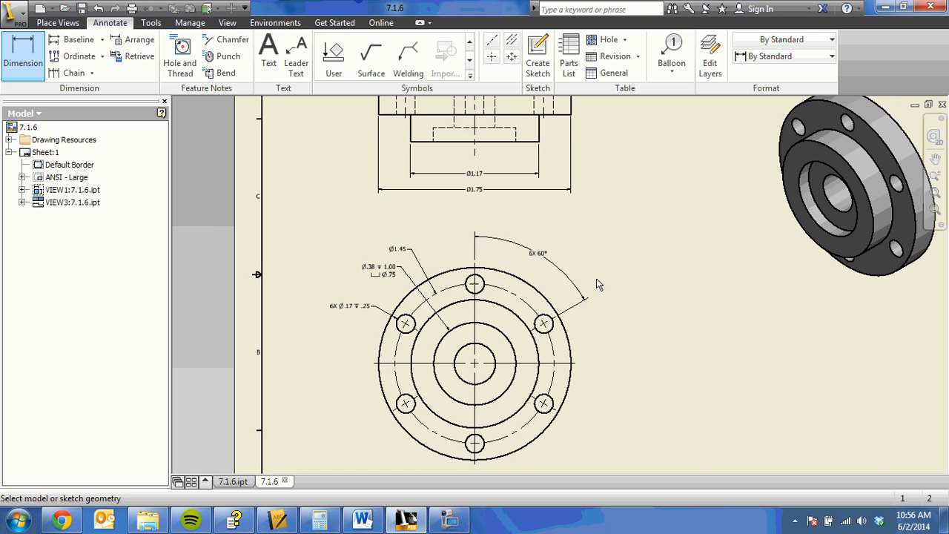
{"action": "mouse_move", "coordinate": [596, 278]}
{"action": "middle_mouse_down"}
{"action": "mouse_move", "coordinate": [595, 315]}
{"action": "mouse_move", "coordinate": [545, 261]}
{"action": "middle_mouse_up"}
{"action": "scroll", "coordinate": [587, 303], "scroll_direction": "down", "scroll_amount": 1}
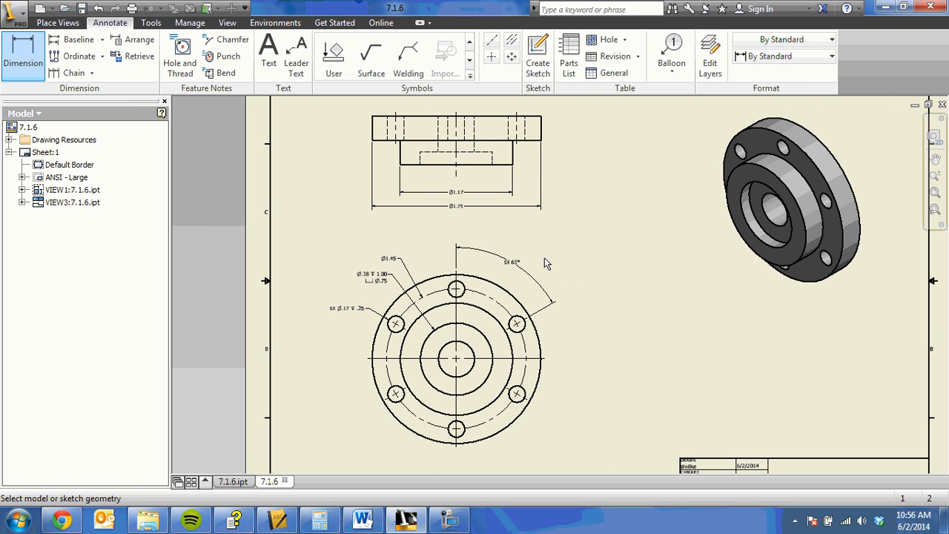